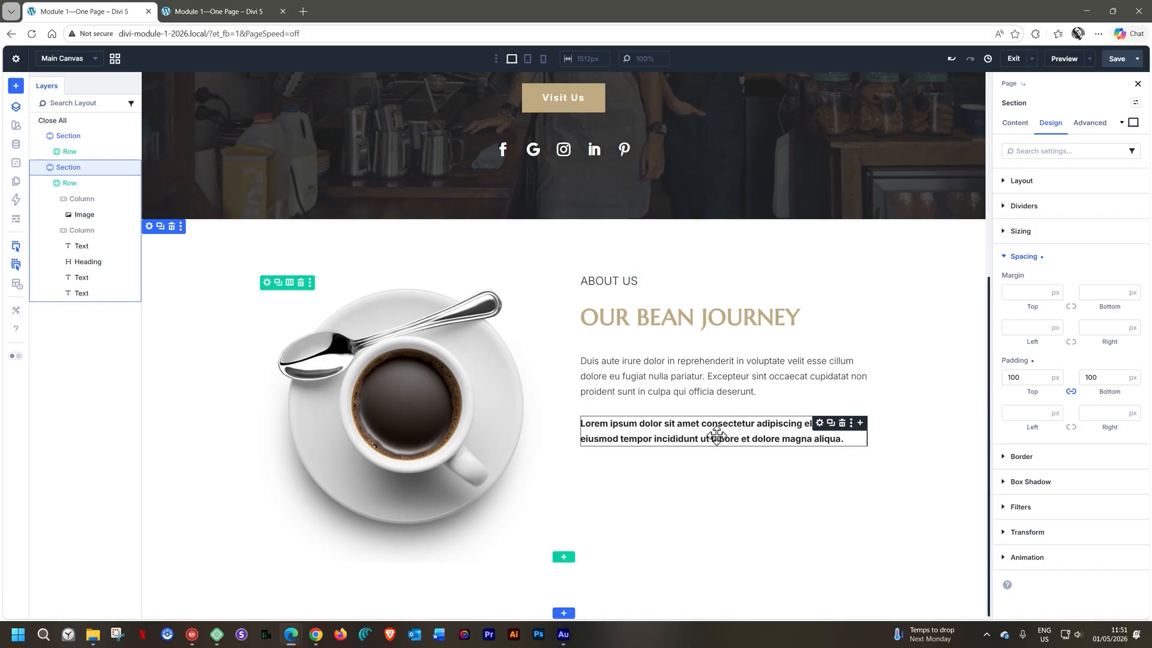
Add an Icon module directly below the bold "Lorem ipsum" paragraph in the About Us column
click(861, 424)
text(icon)
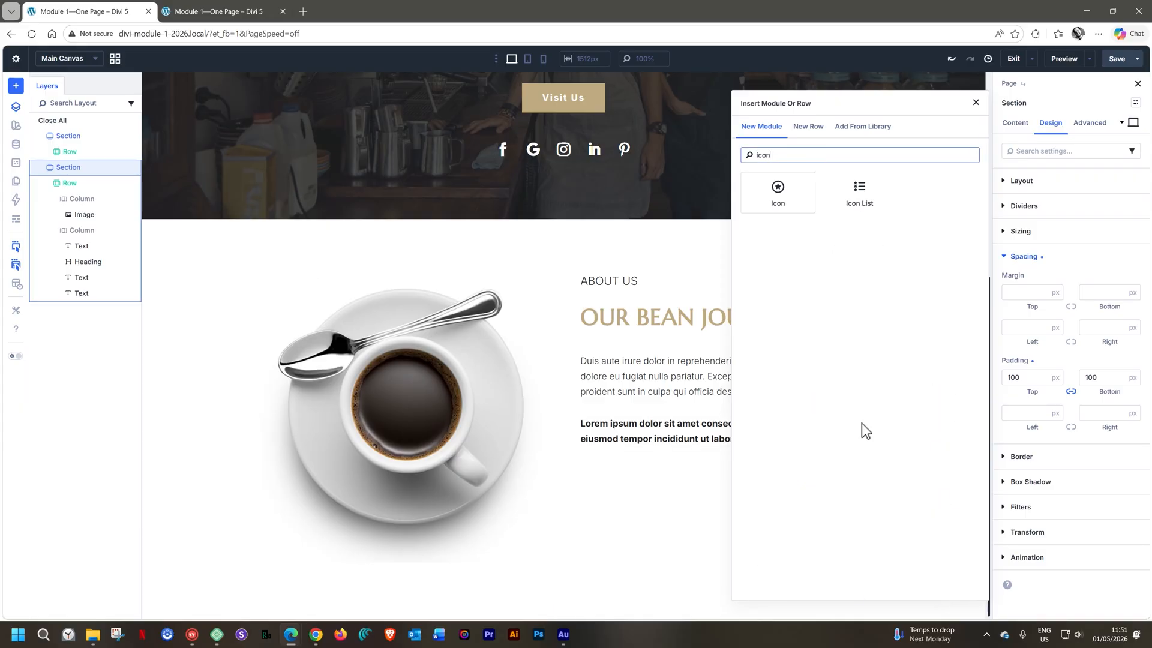
click(778, 194)
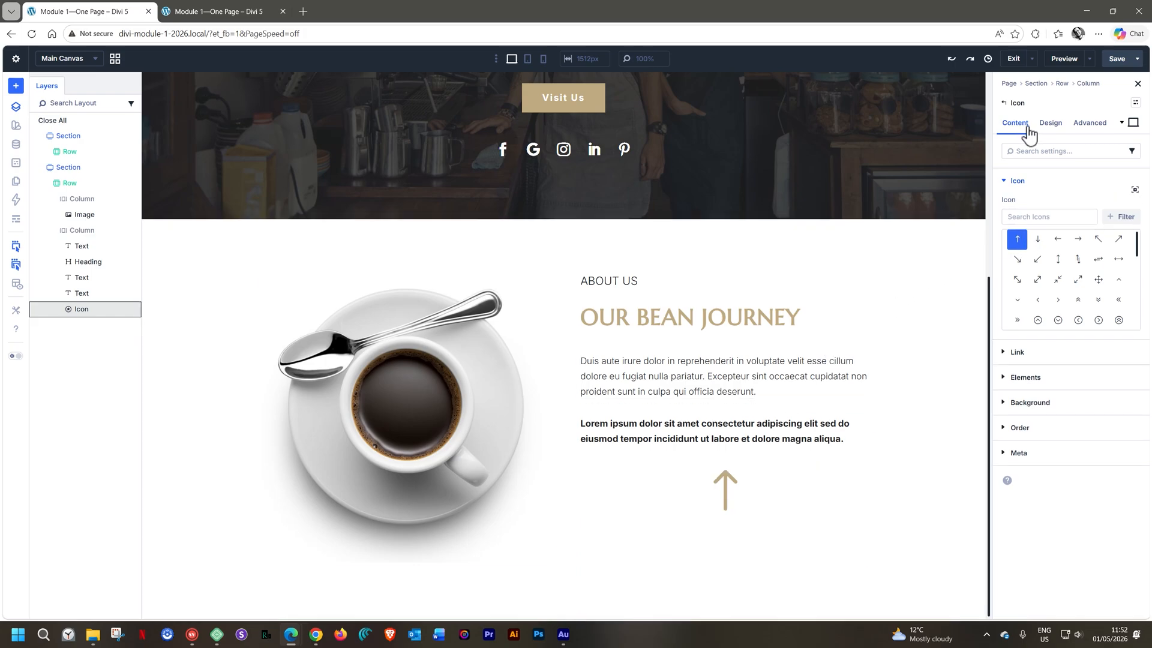
Search the icon library for "quot" and choose the outlined, circled quotation mark for the new Icon module
click(1024, 217)
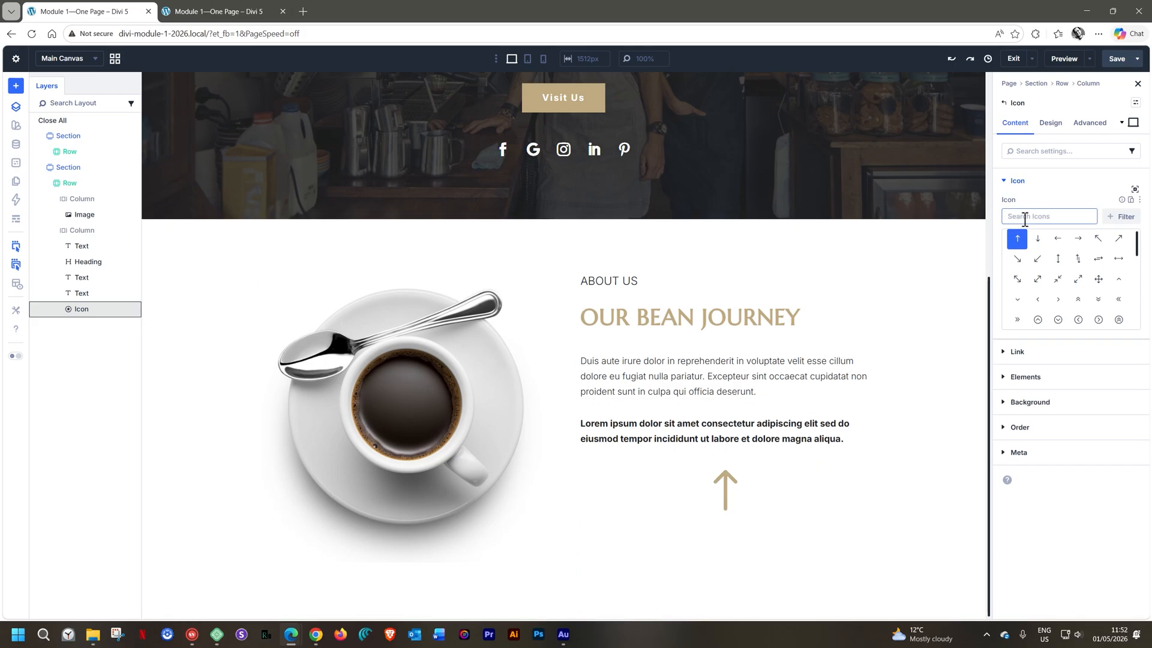
text(quo)
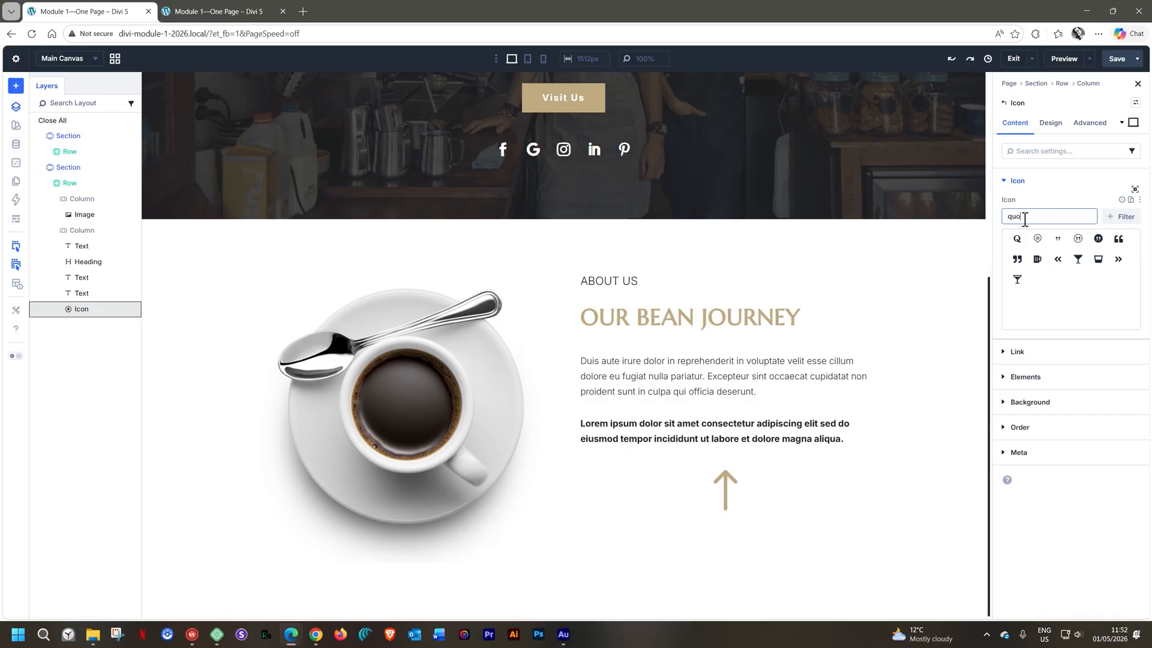
text(ta)
key(BackSpace)
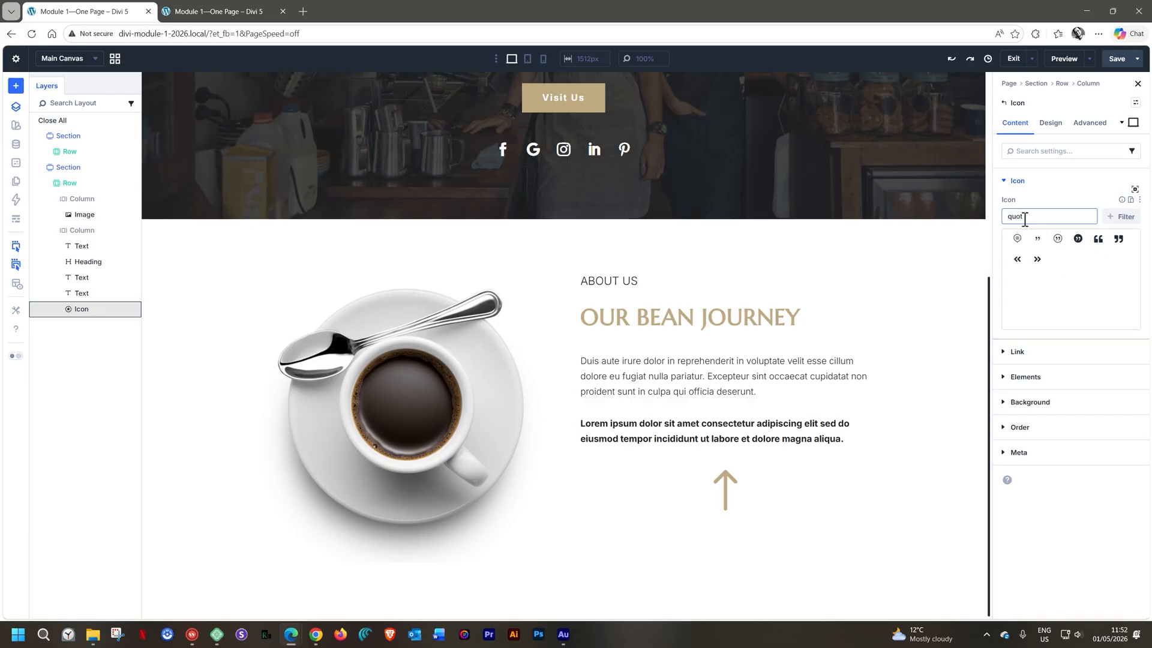
click(1059, 239)
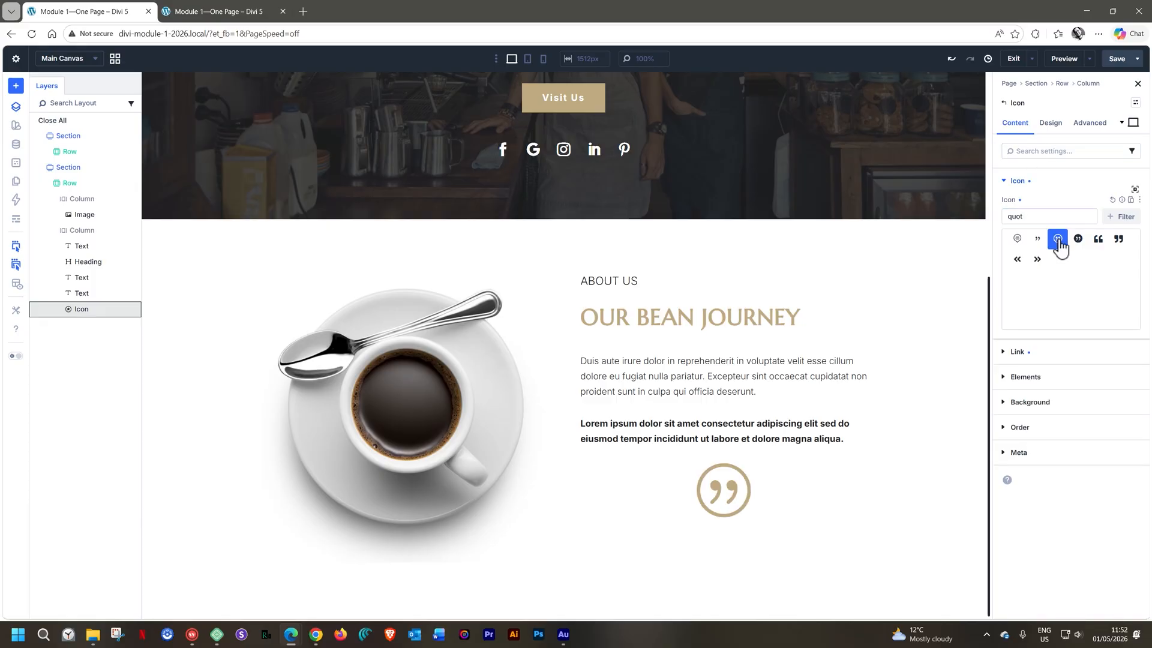
Set the quotation icon's size to 48 px and align it left
click(1049, 125)
click(1010, 206)
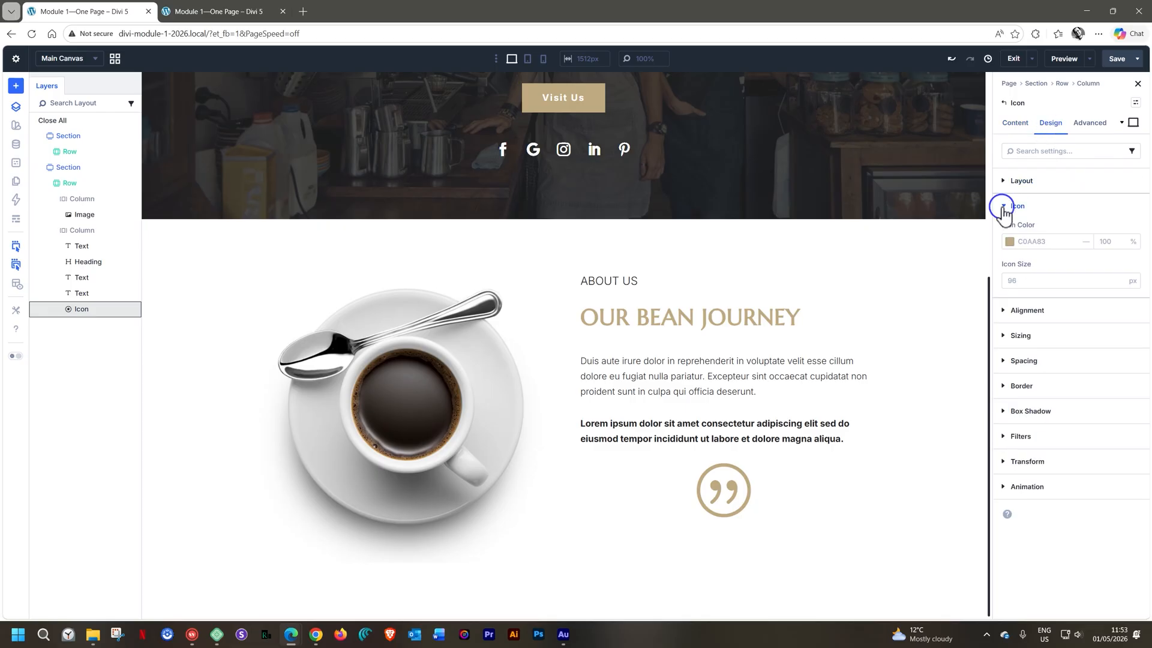
click(1017, 281)
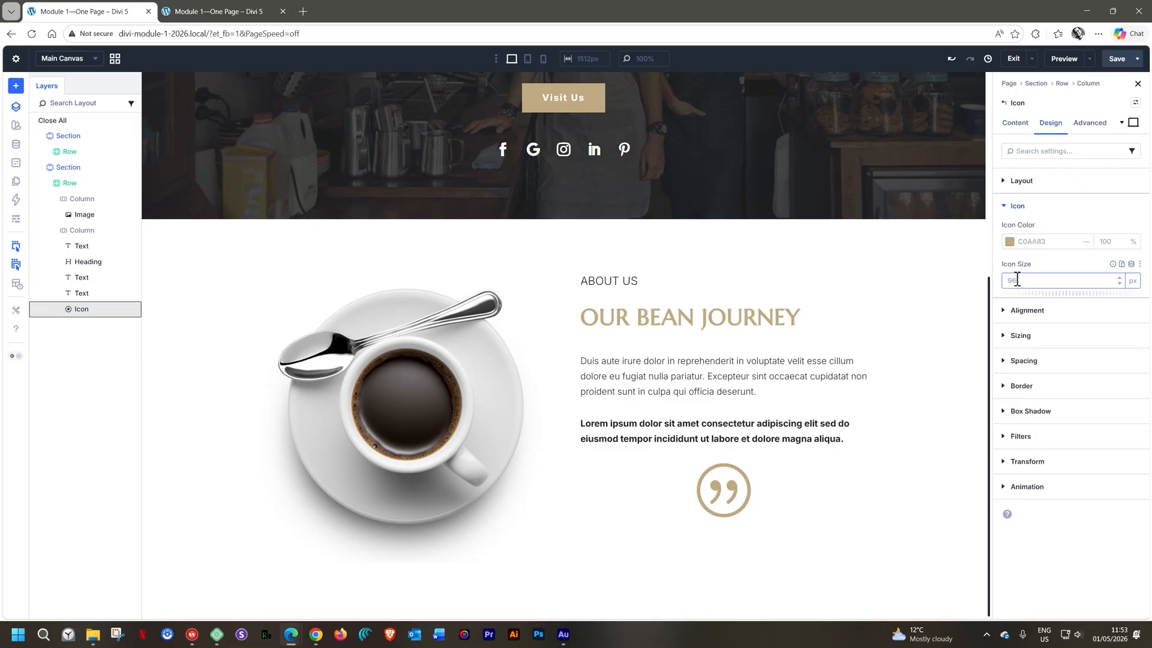
text(48)
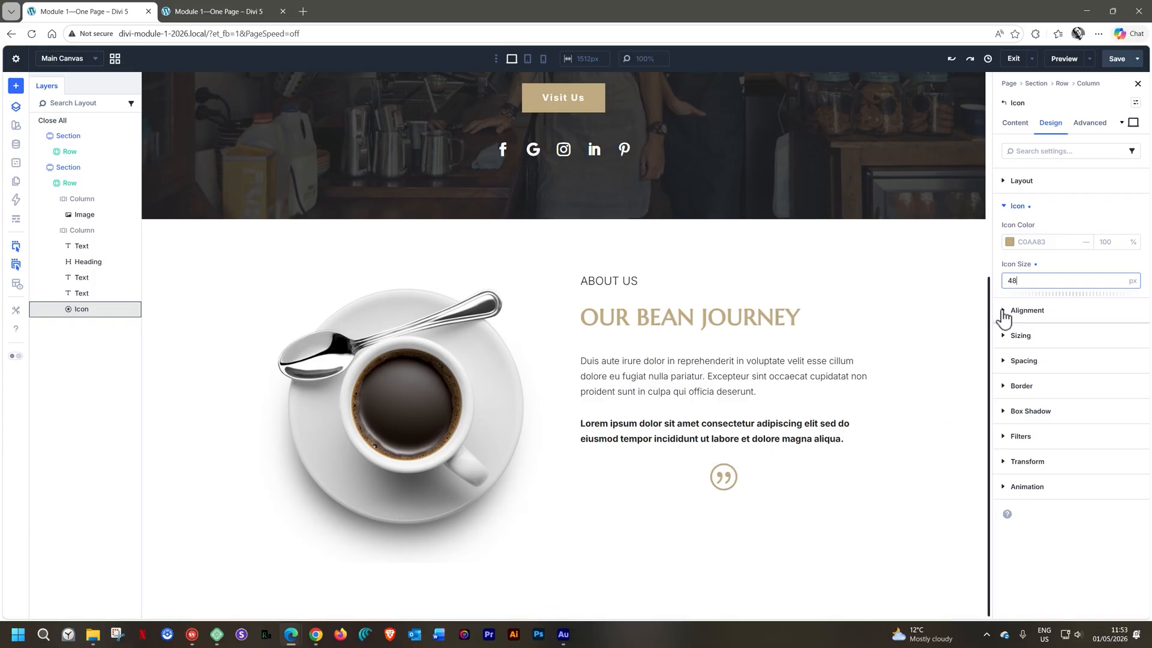
click(1003, 312)
click(1008, 266)
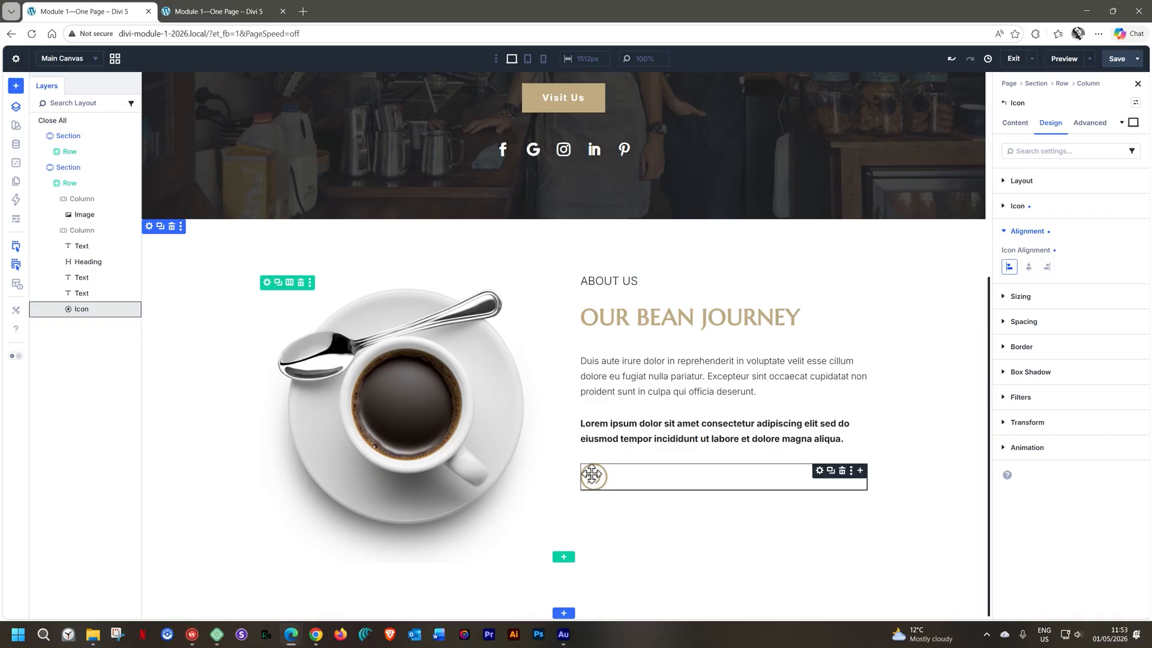
Add a Text module as a nested element inside the quotation Icon module
click(861, 471)
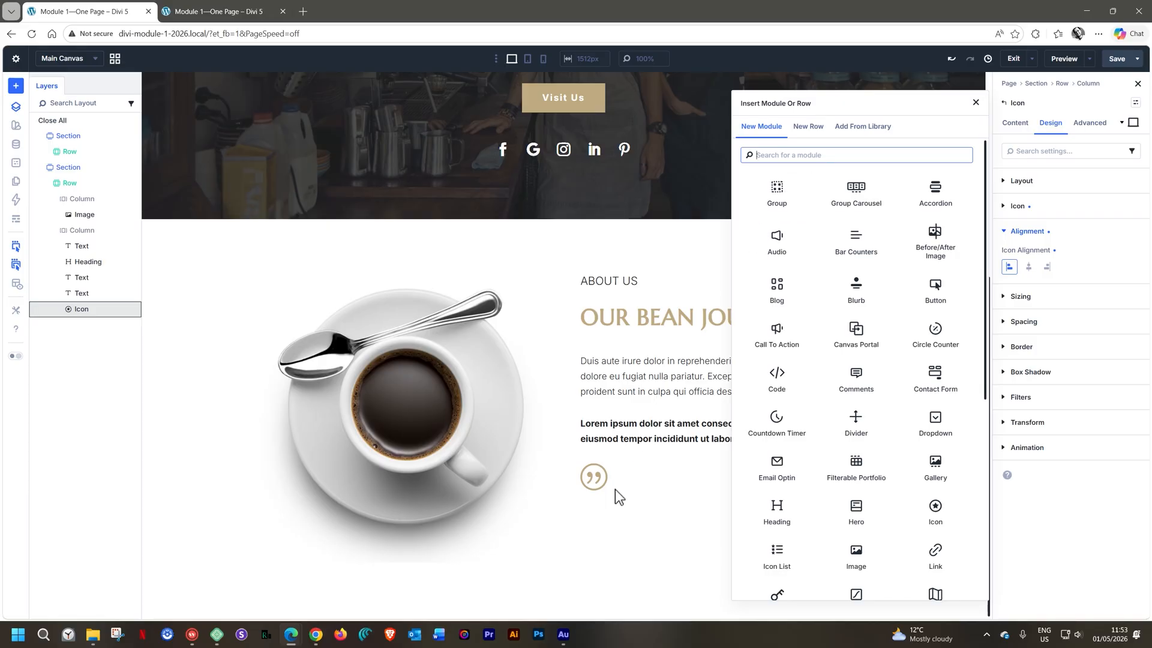
click(648, 478)
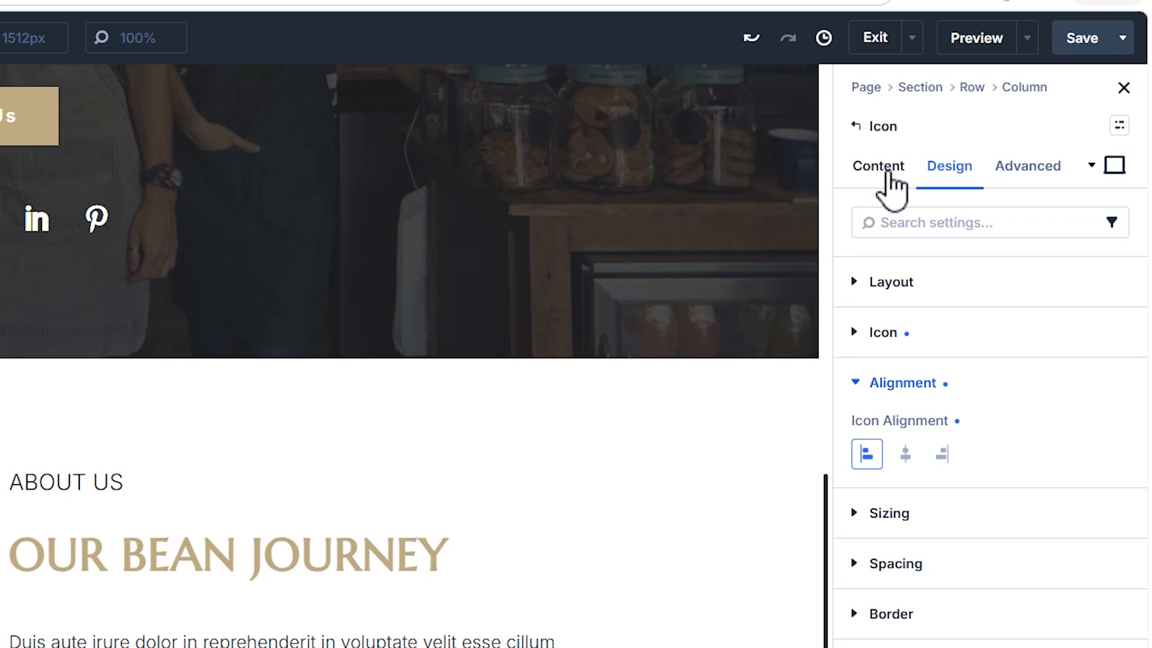
click(890, 177)
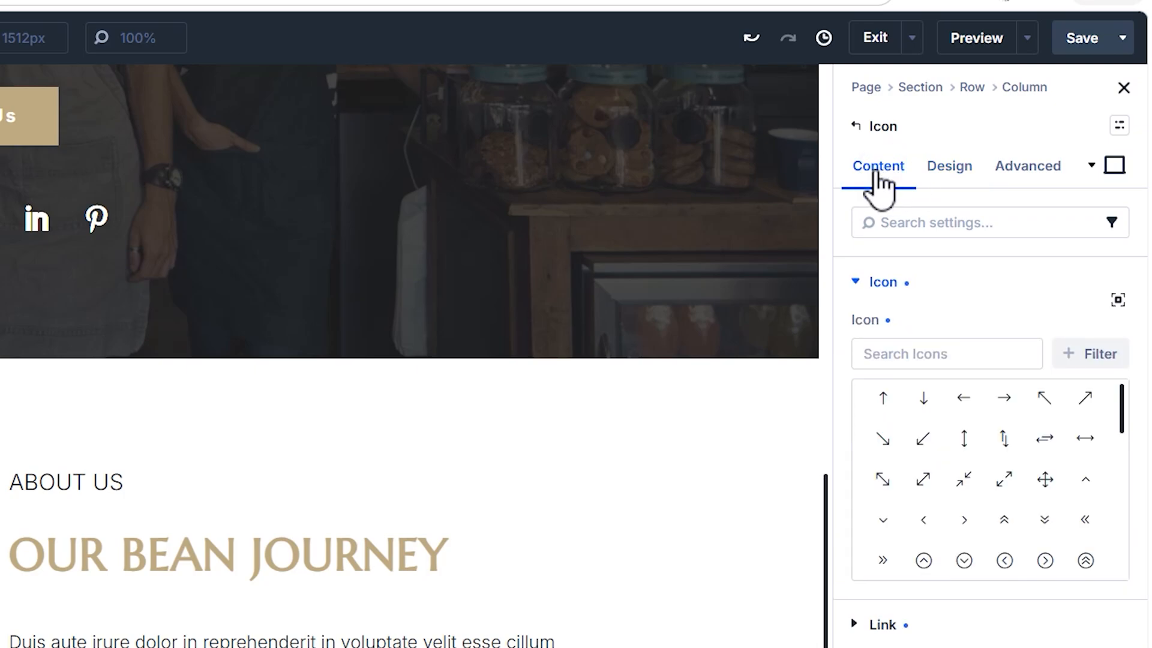
click(868, 282)
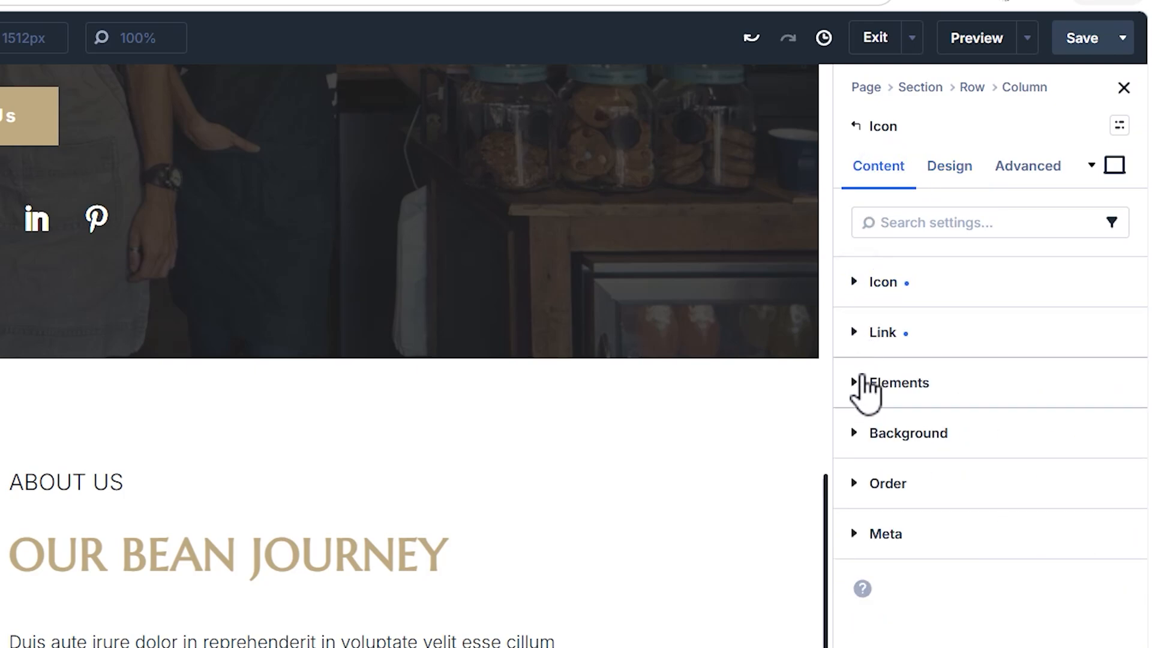
click(862, 384)
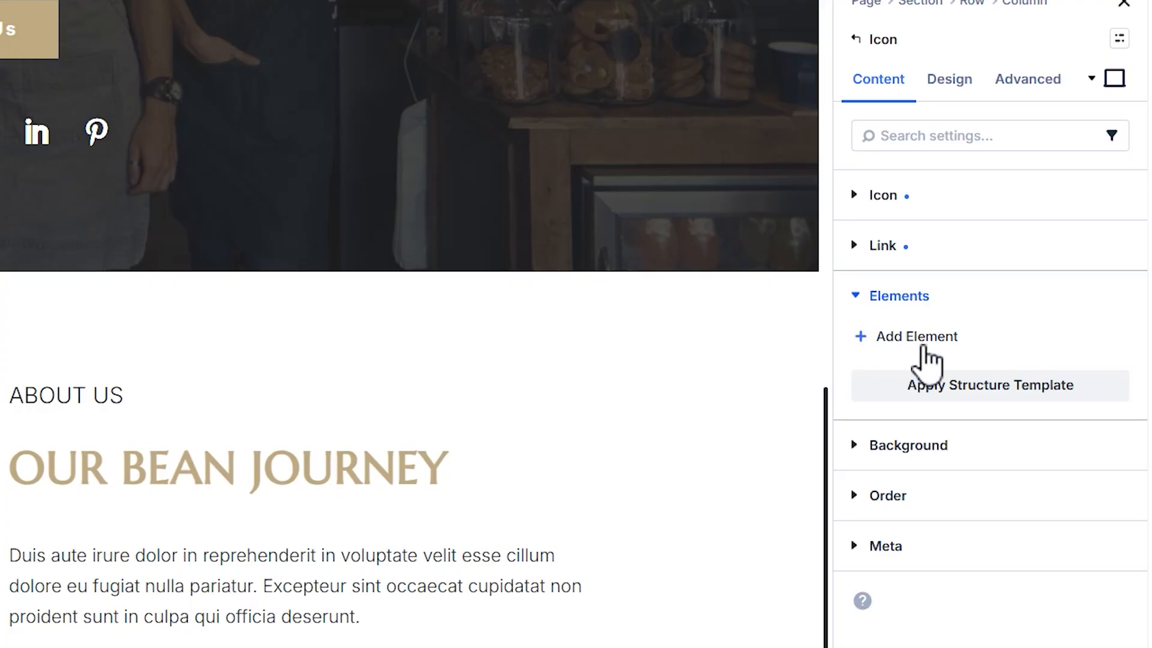
click(923, 344)
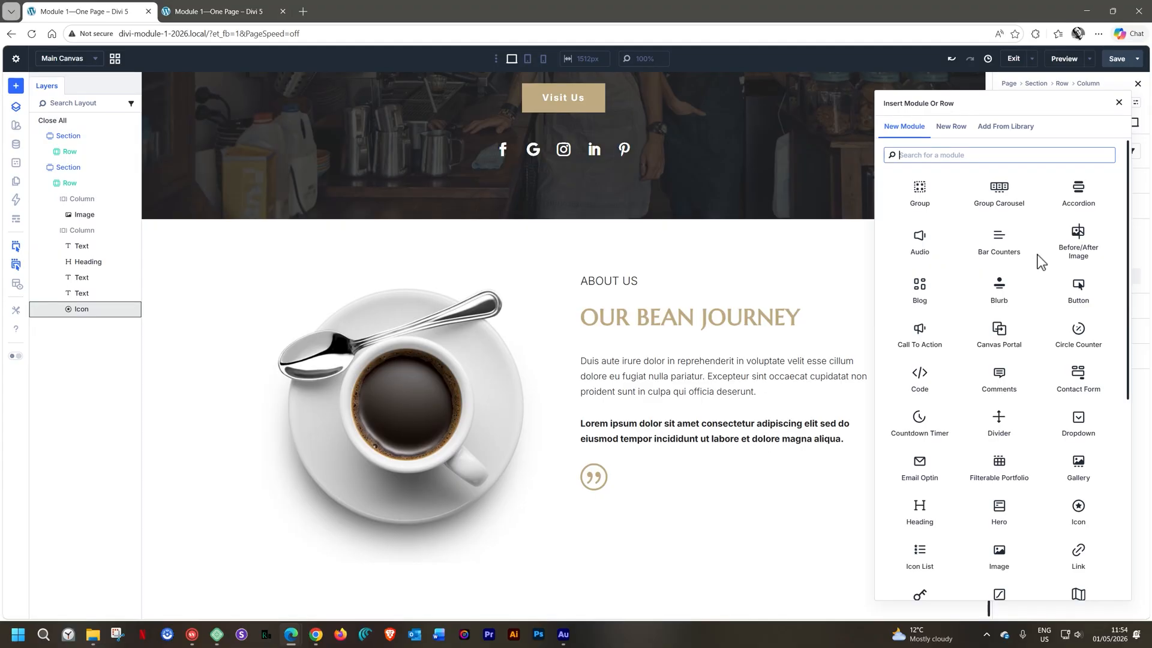
text(text)
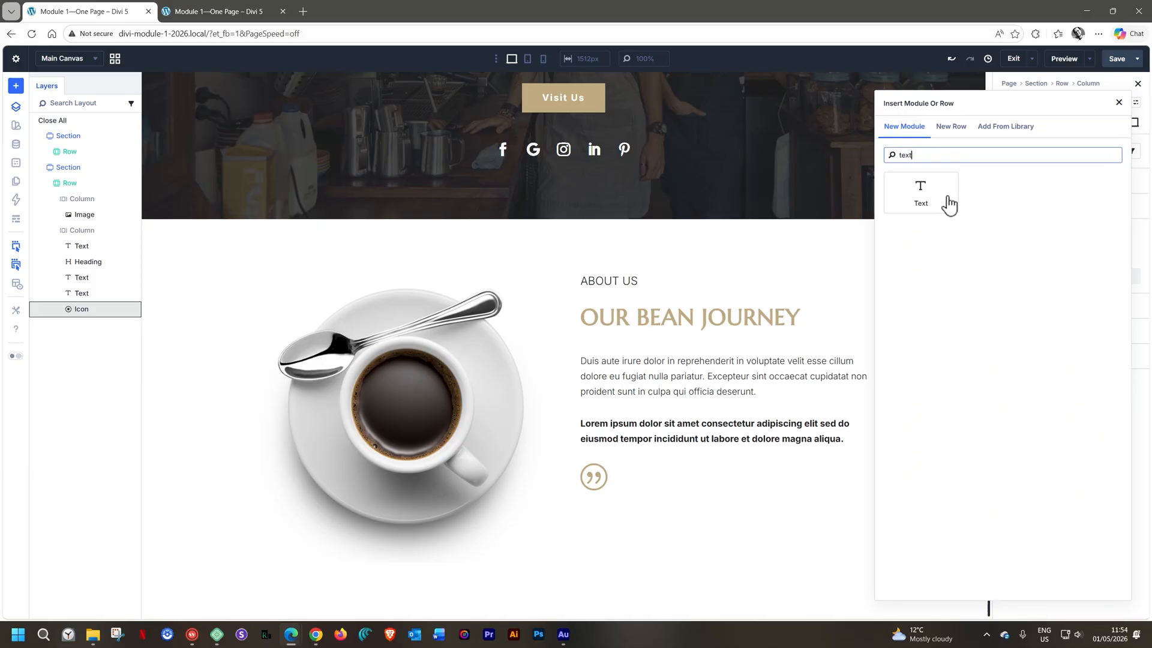
click(948, 203)
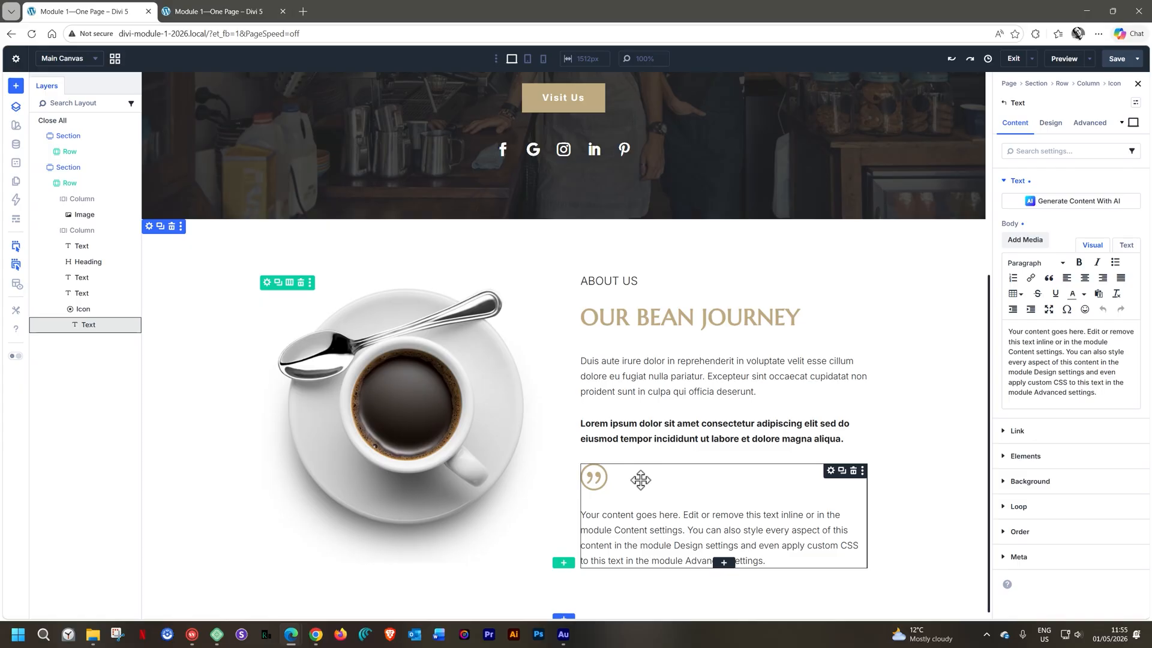
Compare the Column and Row layout directions for the quotation Icon module and set it to Row
click(594, 478)
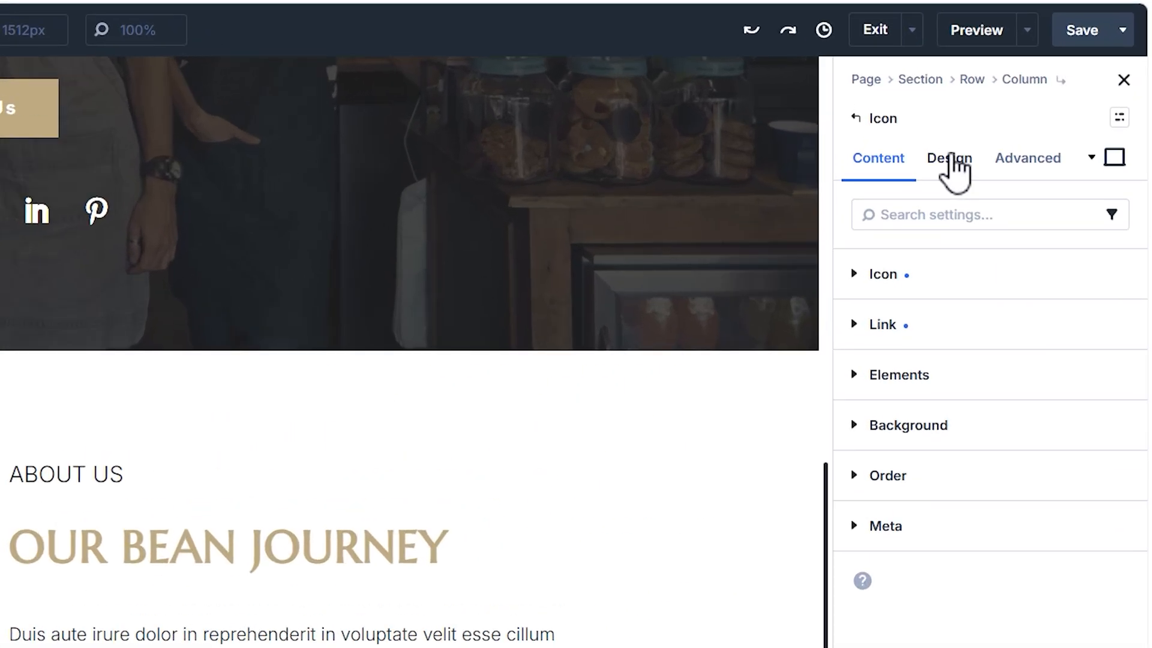
click(951, 157)
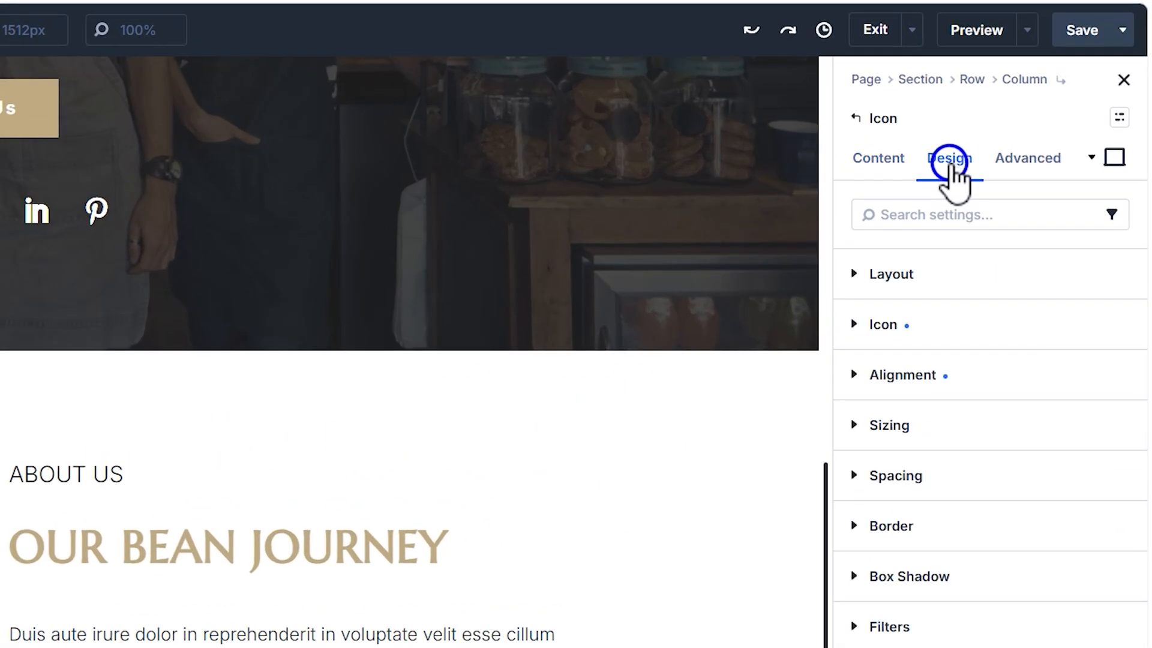
click(854, 275)
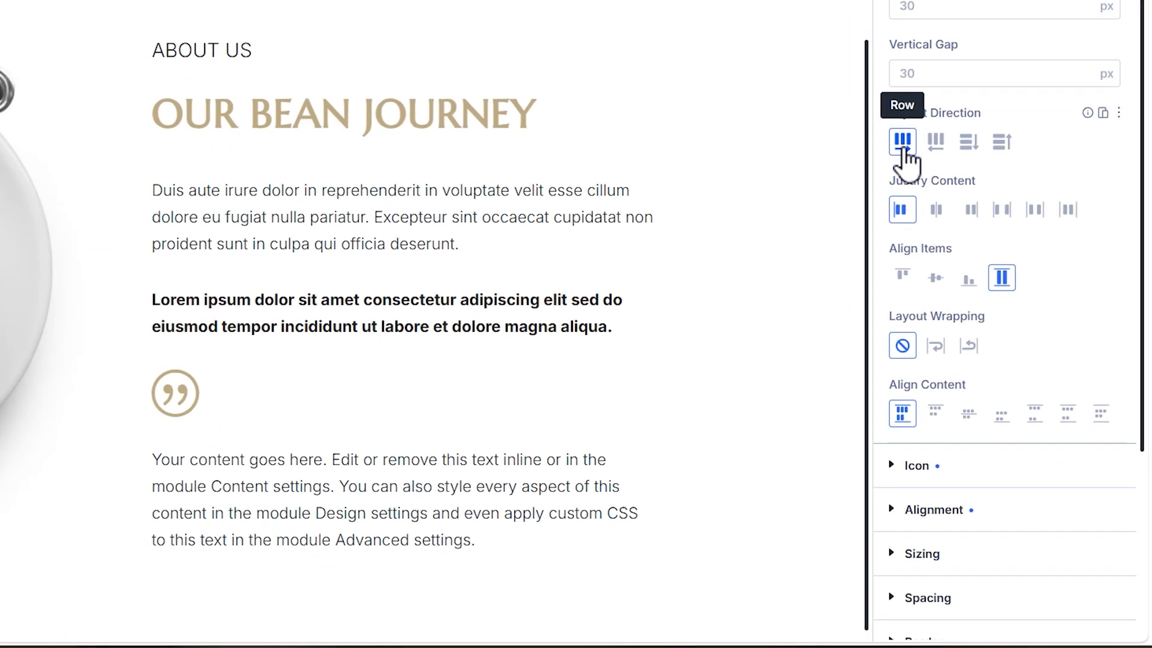
click(968, 151)
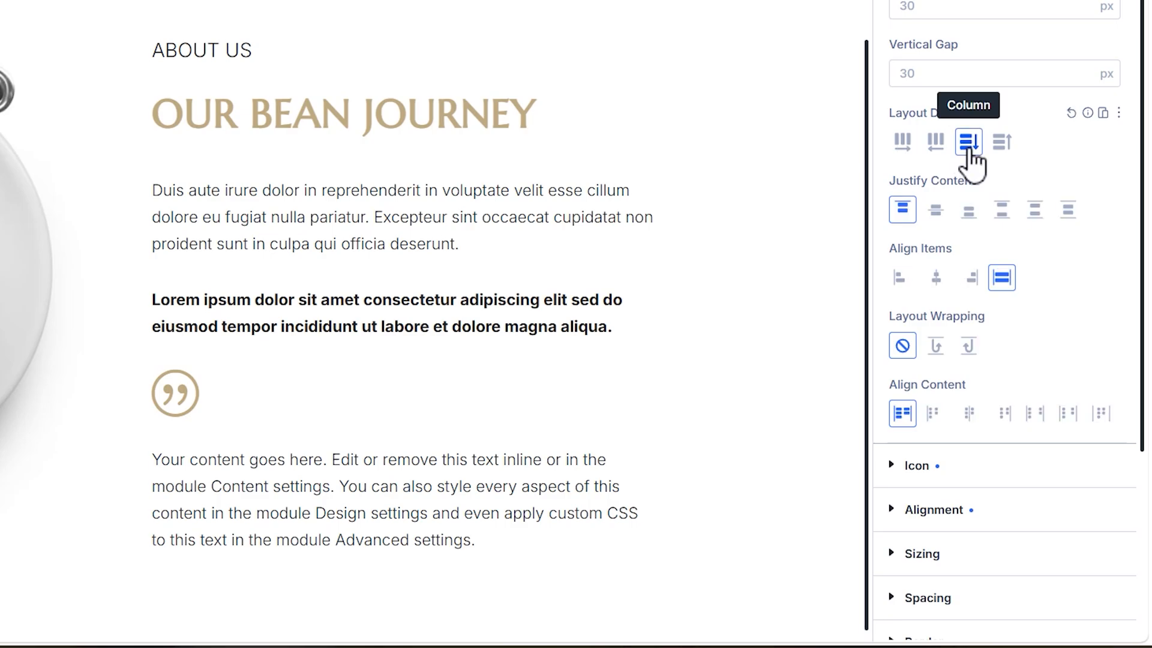
click(909, 151)
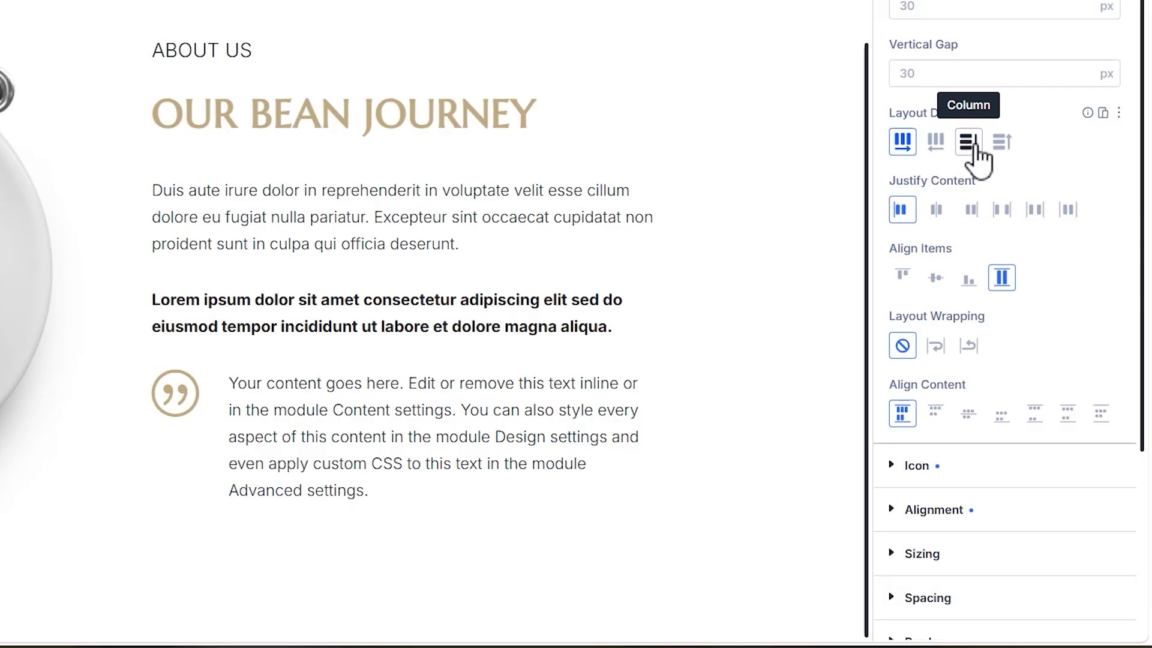
click(974, 147)
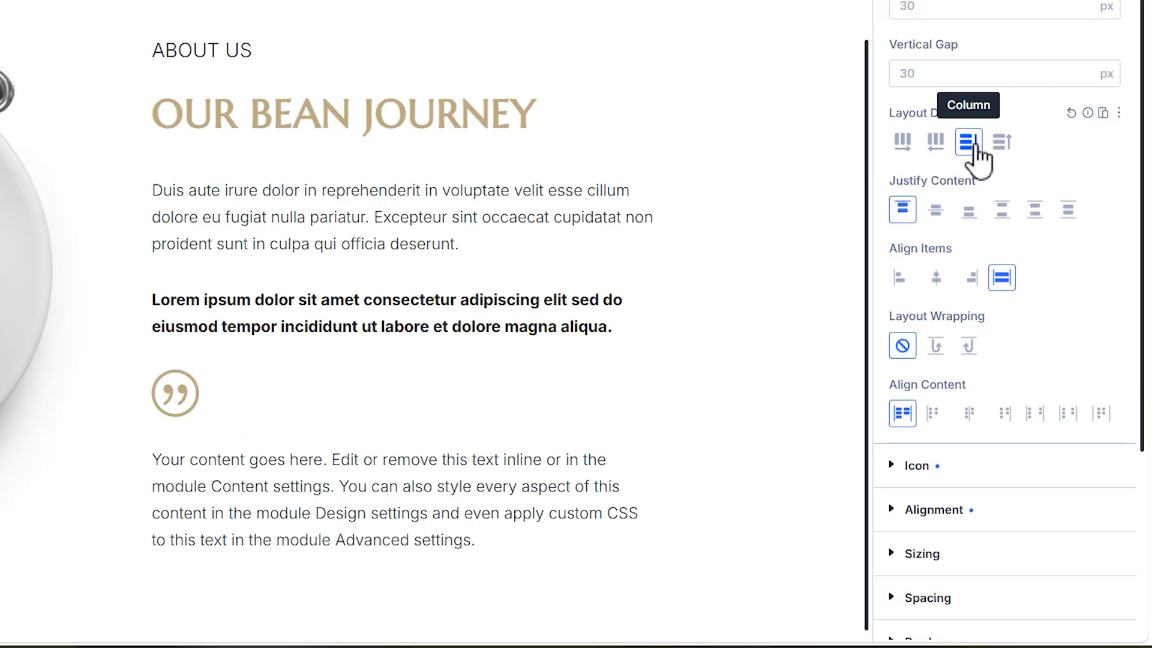
click(907, 147)
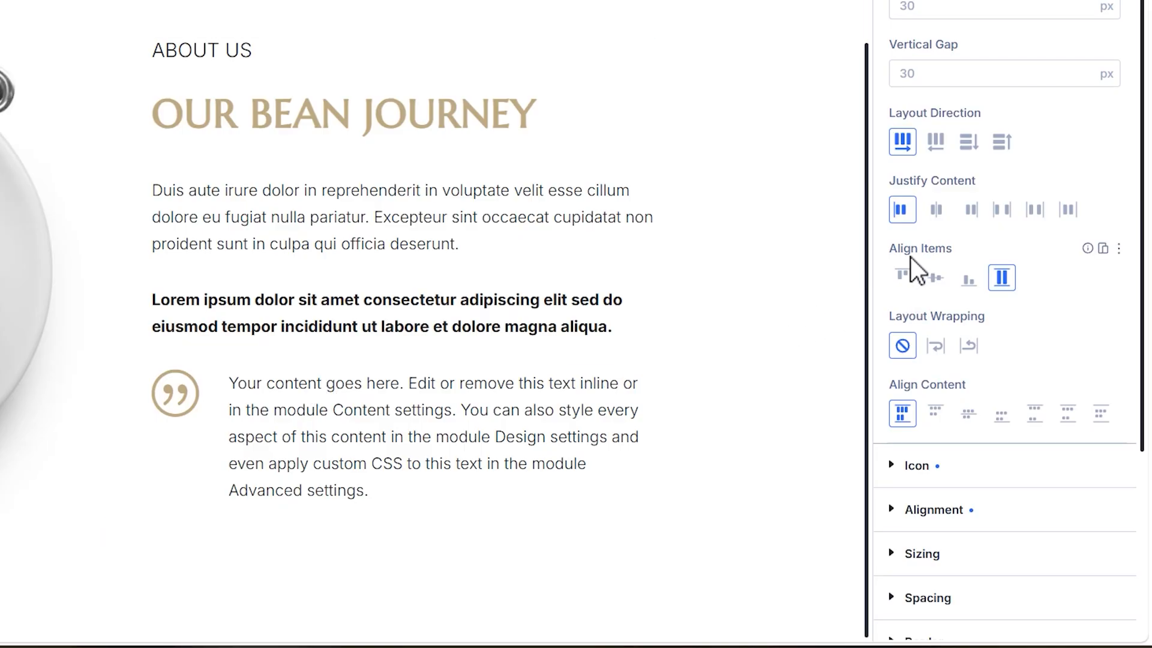
Try Center and End item alignment in the Icon module's layout and set Align Items to Start
click(935, 278)
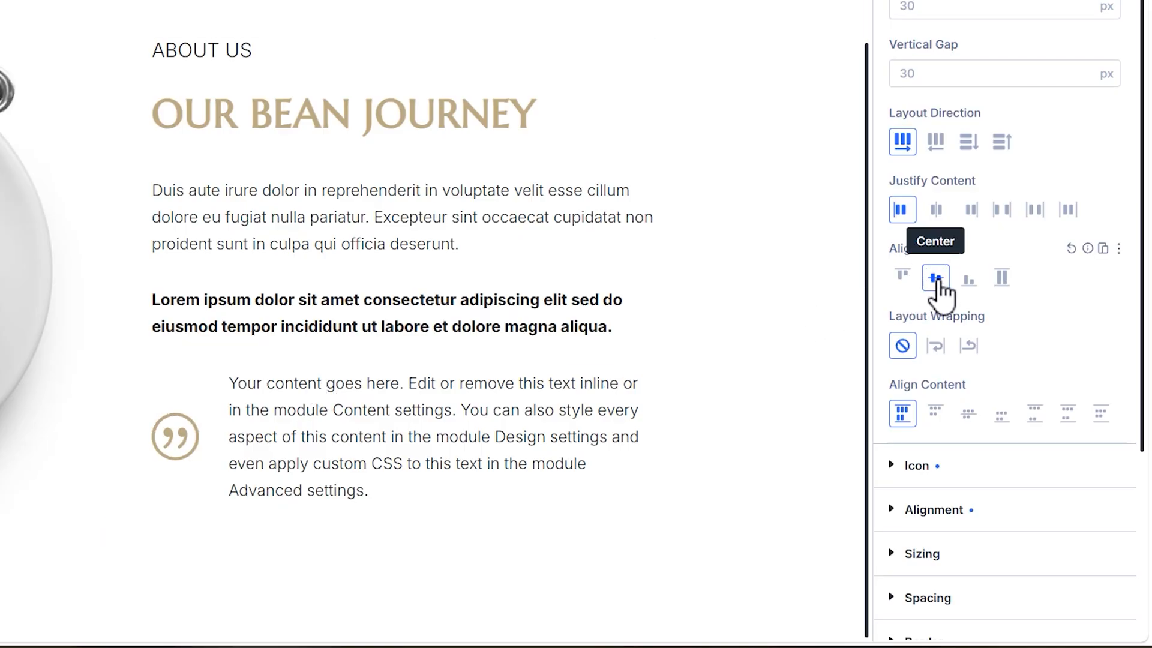
click(966, 282)
click(903, 280)
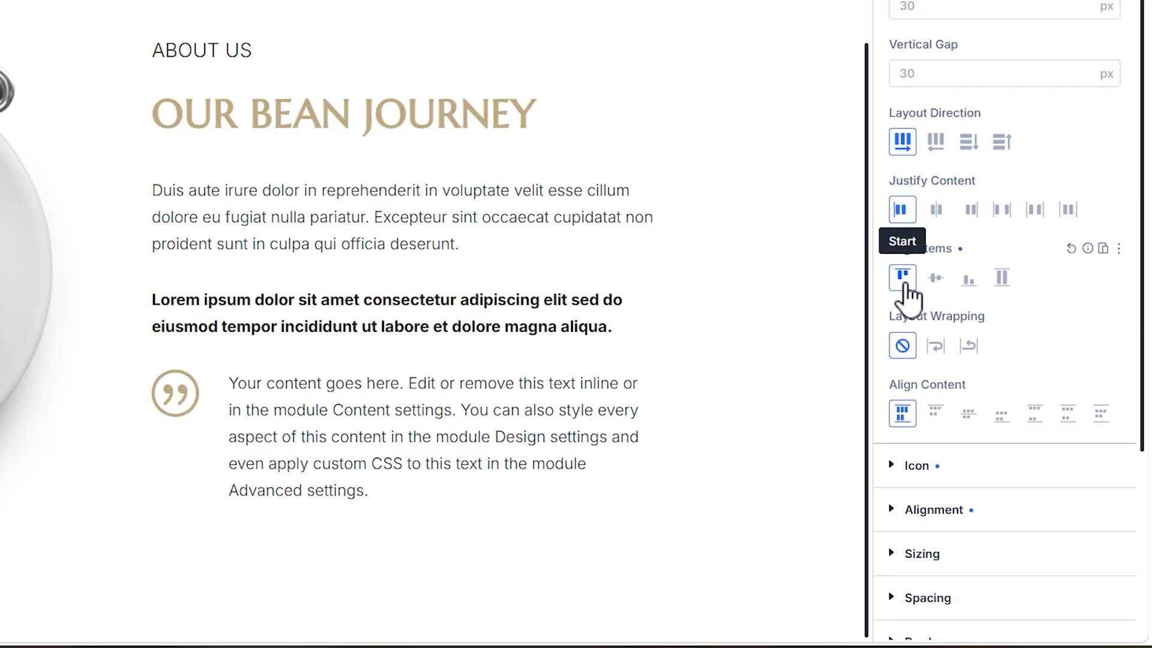
Try the Row Reverse direction with Center and End alignment, plus Stretch in Row, and return to Row with Start alignment
click(937, 143)
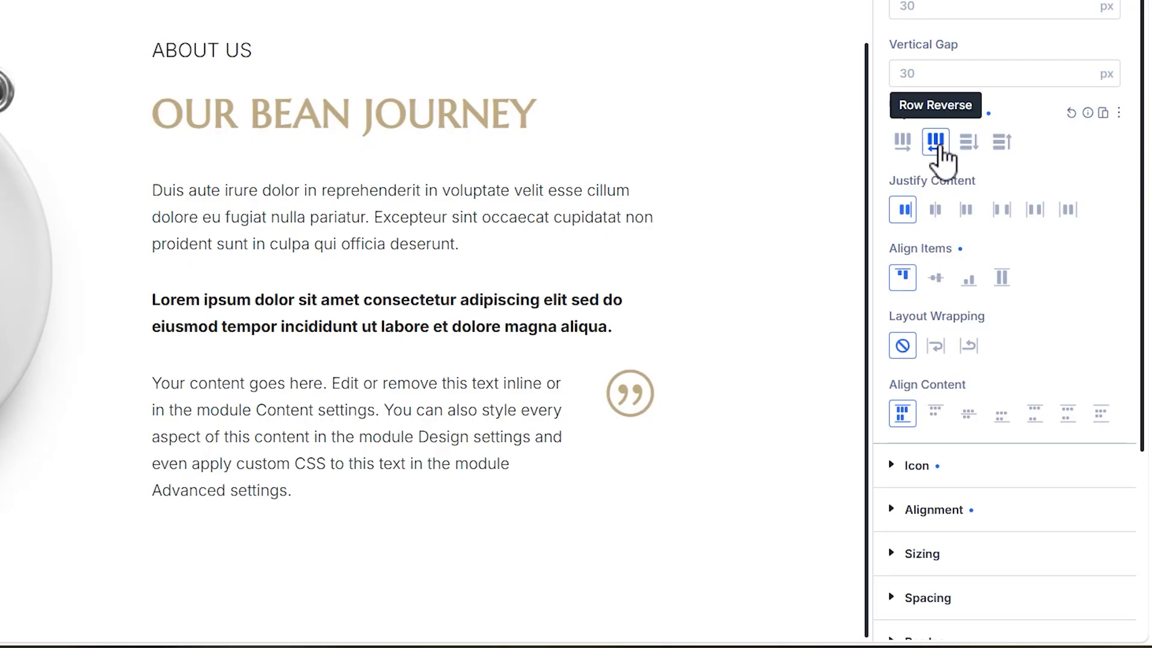
click(937, 281)
click(971, 281)
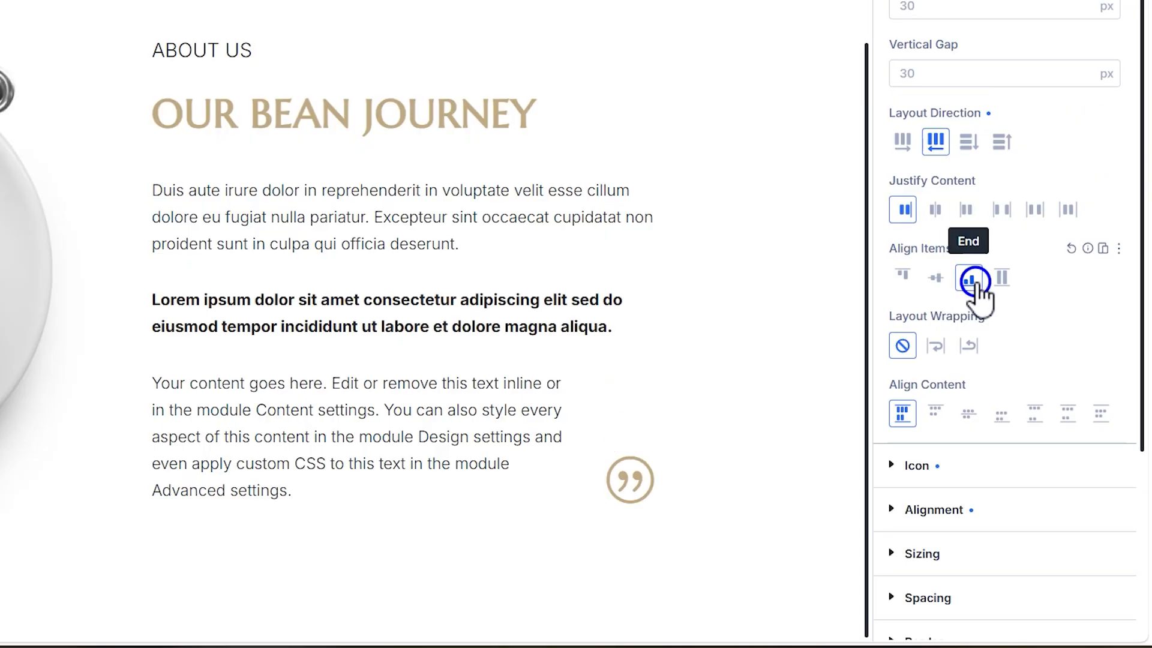
click(901, 278)
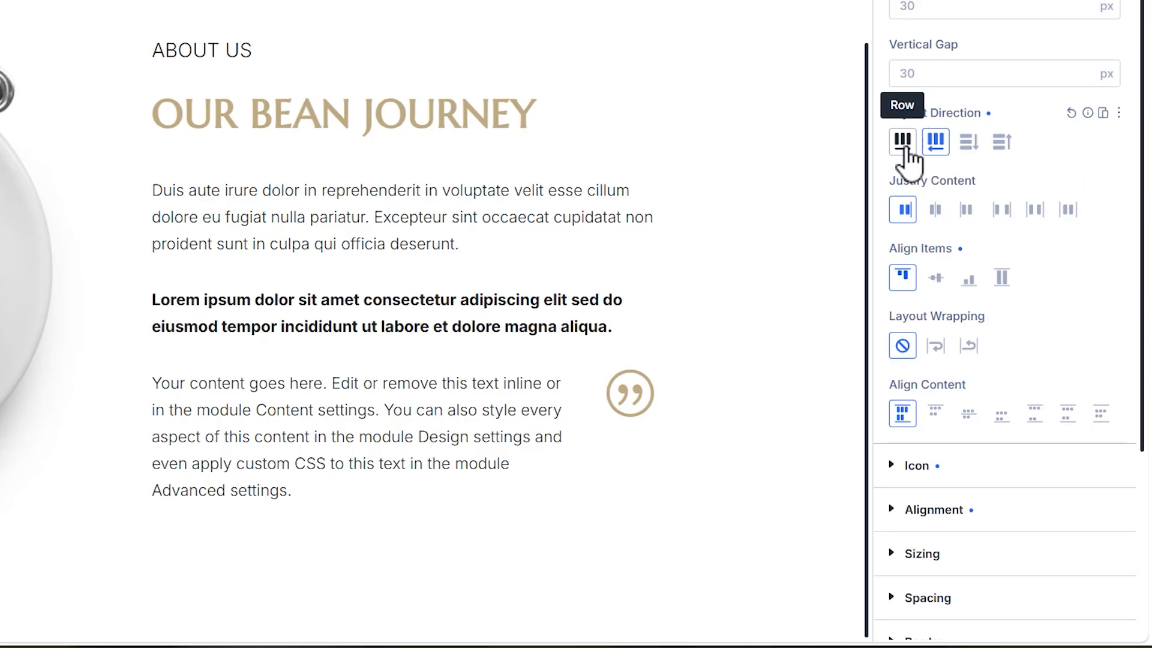
click(907, 150)
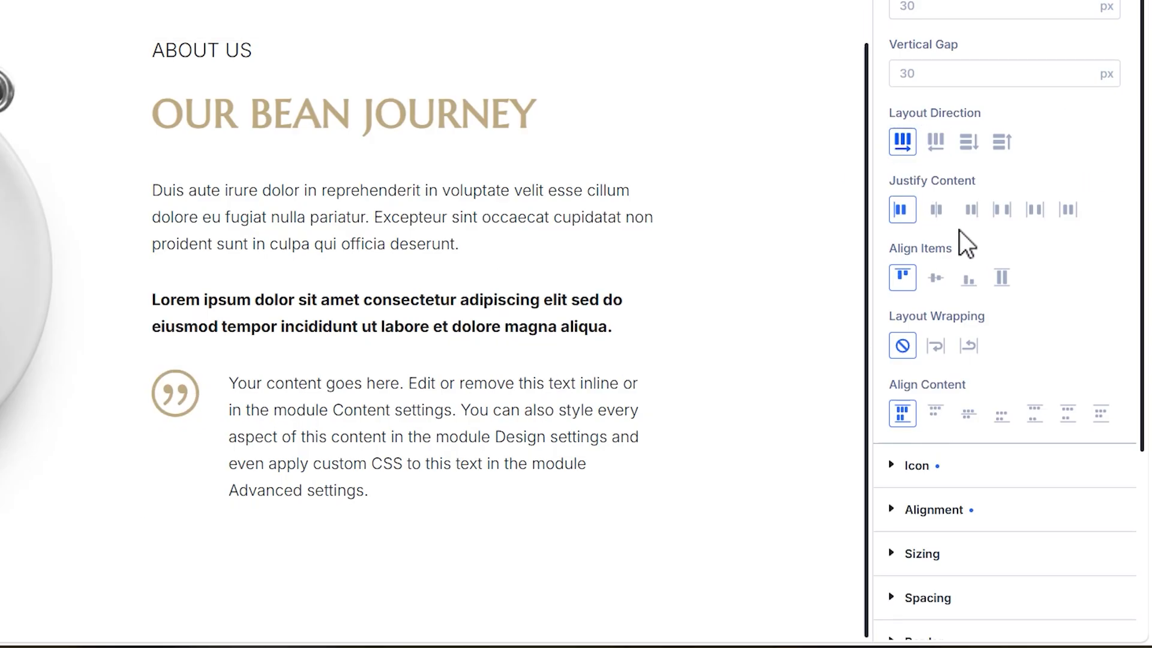
click(1001, 278)
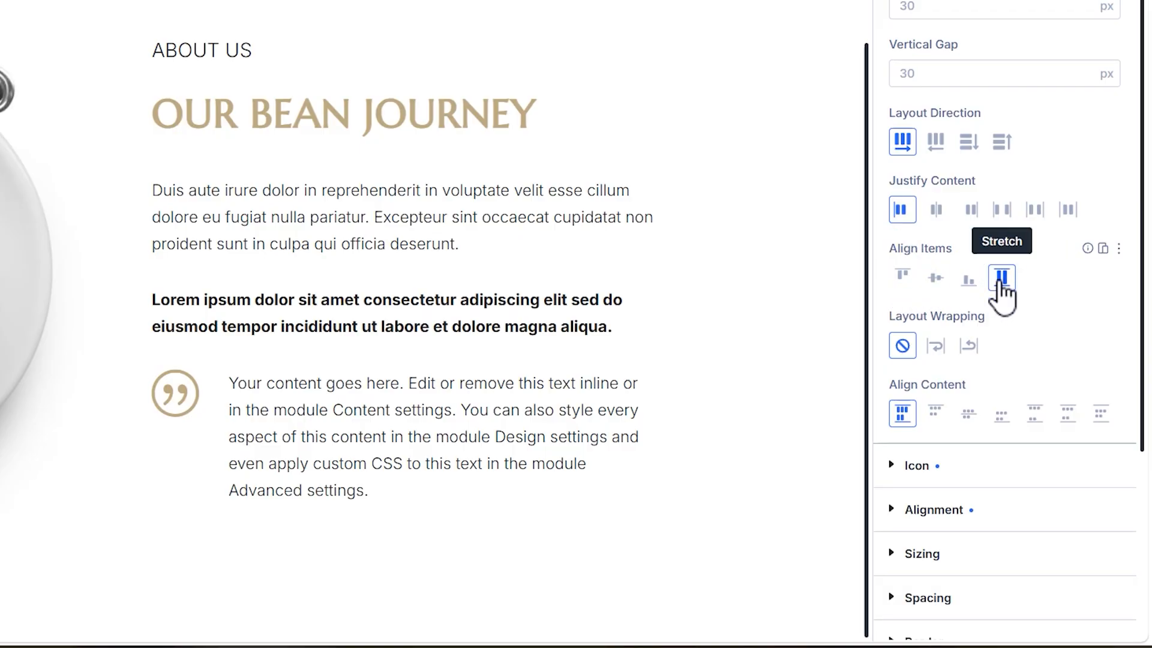
click(903, 280)
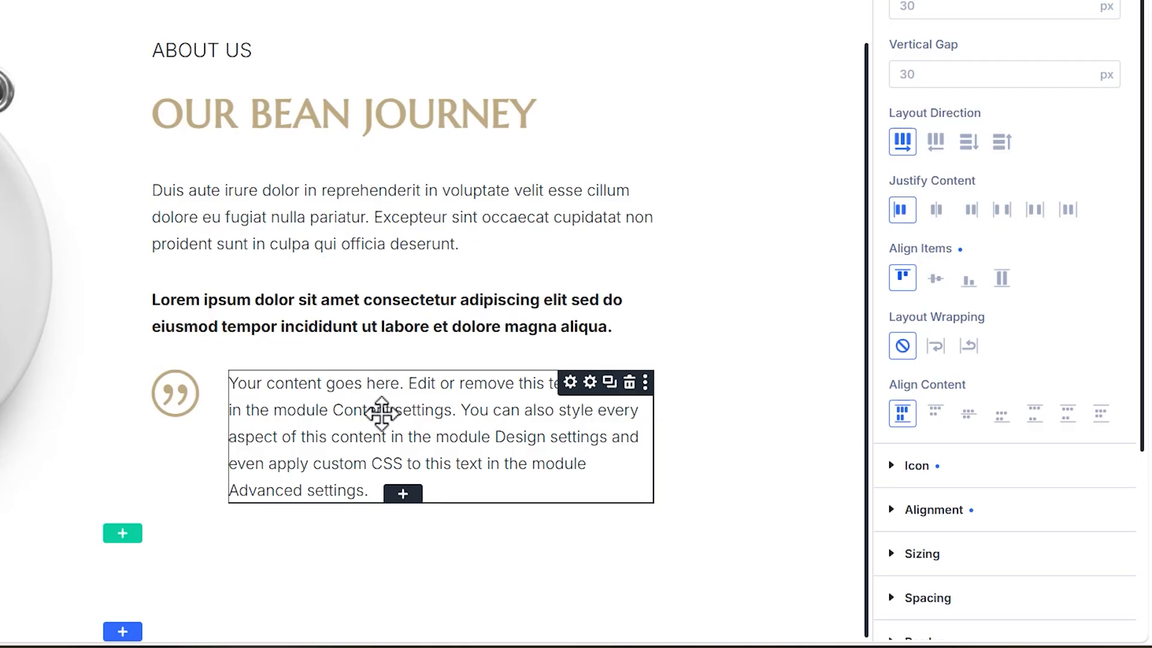
Replace the nested Text module's placeholder with the copied paragraph beginning "Duis aute irure dolor in reprehenderit in voluptate velit"
click(422, 411)
key(ctrl+a)
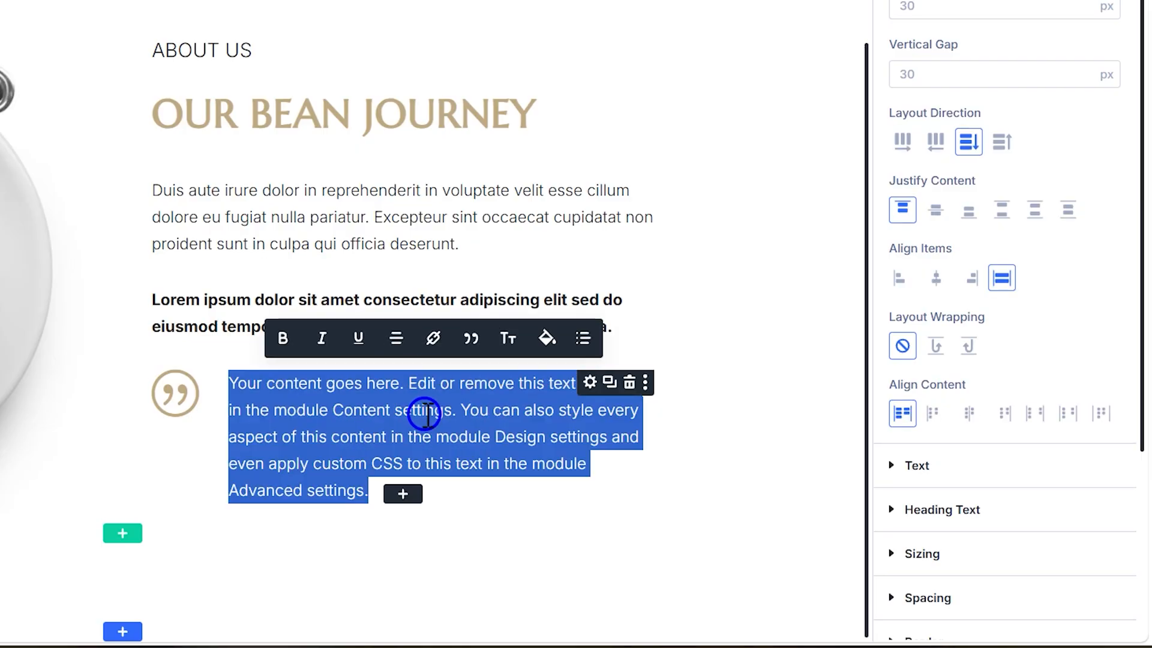
text(Duis aute irure dolor in reprehenderit in voluptate velit esse cillum dolore eu fugiat nulla pariatur. Excepteur sint occaecat cupidatat non proident sunt in culpa.)
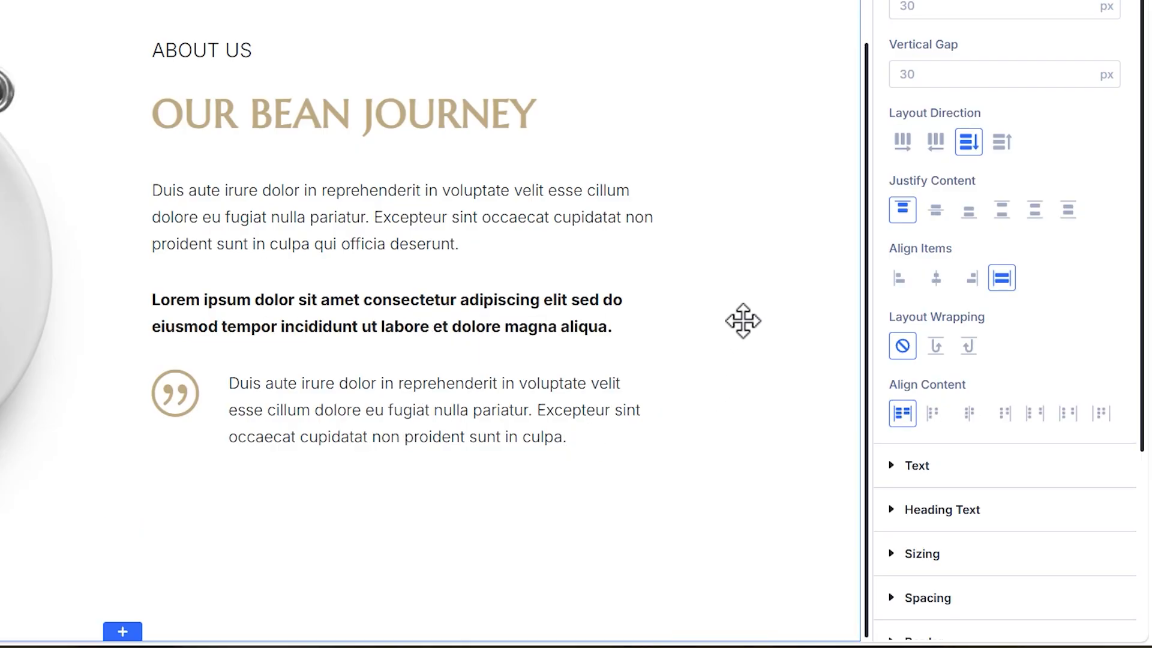
Try duplicating the quotation Icon module with its nested text, and delete the copy
click(746, 315)
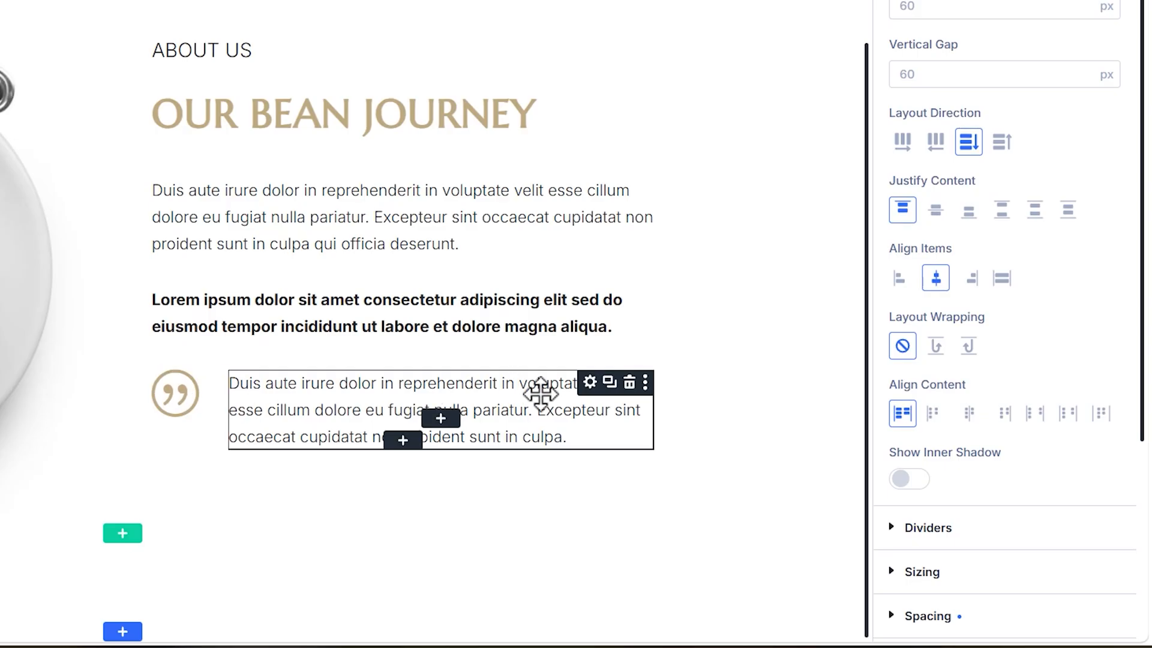
click(610, 382)
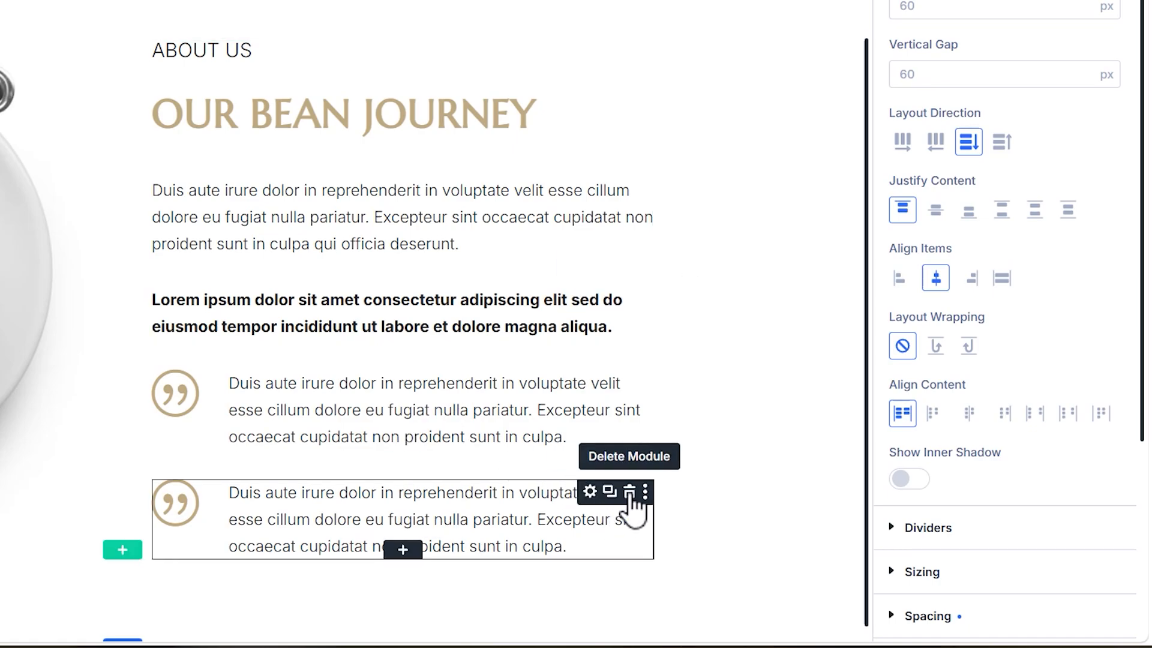
click(629, 492)
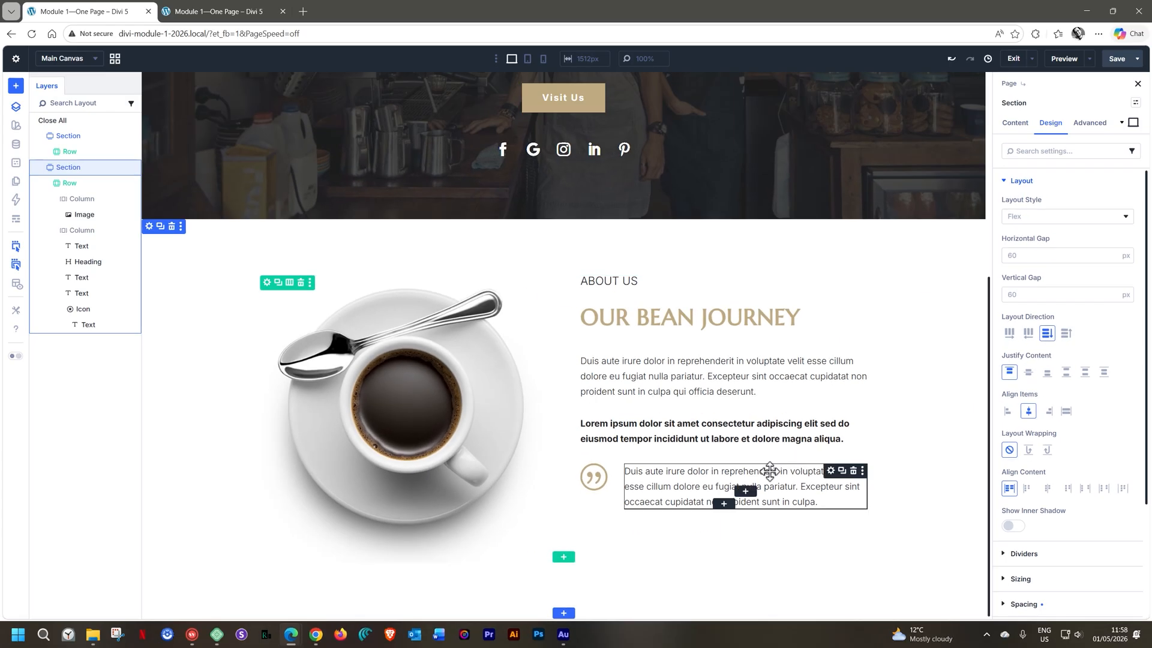
Check the section at tablet width, and set the quotation Icon module's horizontal gap to 18 px for desktop
click(527, 58)
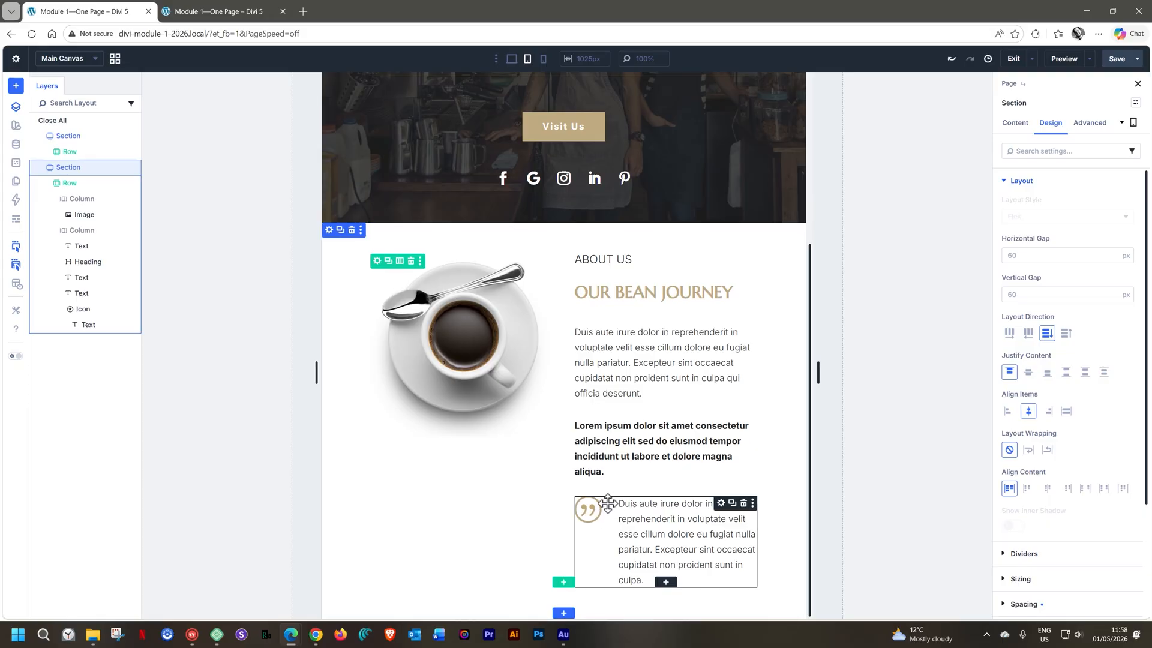
click(512, 60)
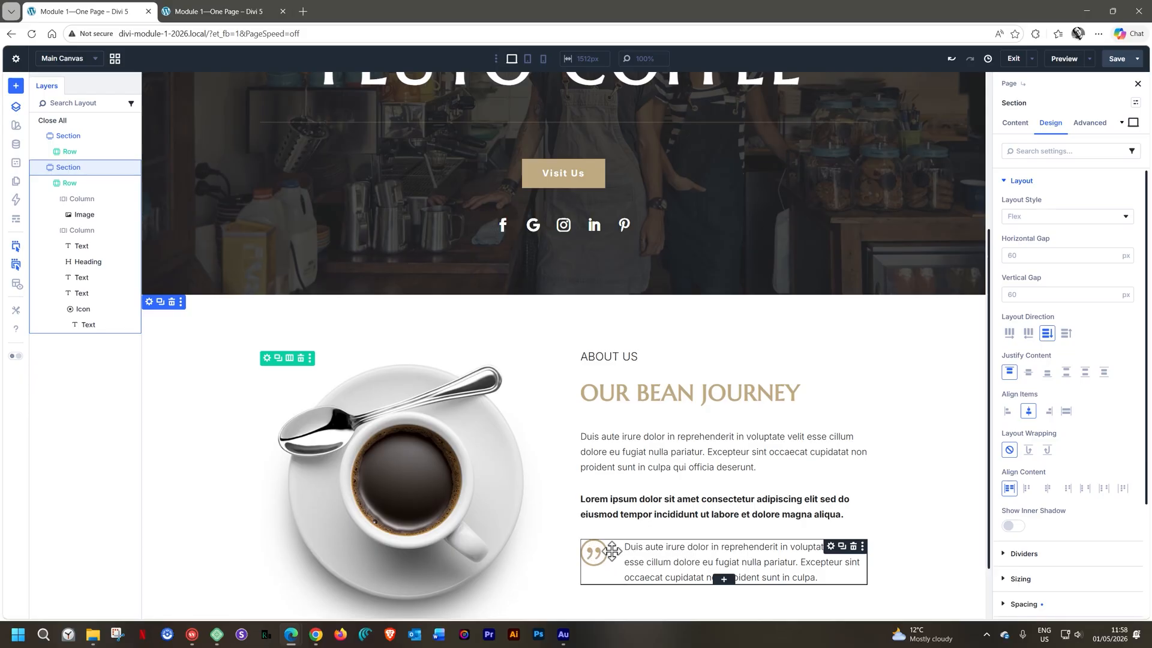
click(597, 552)
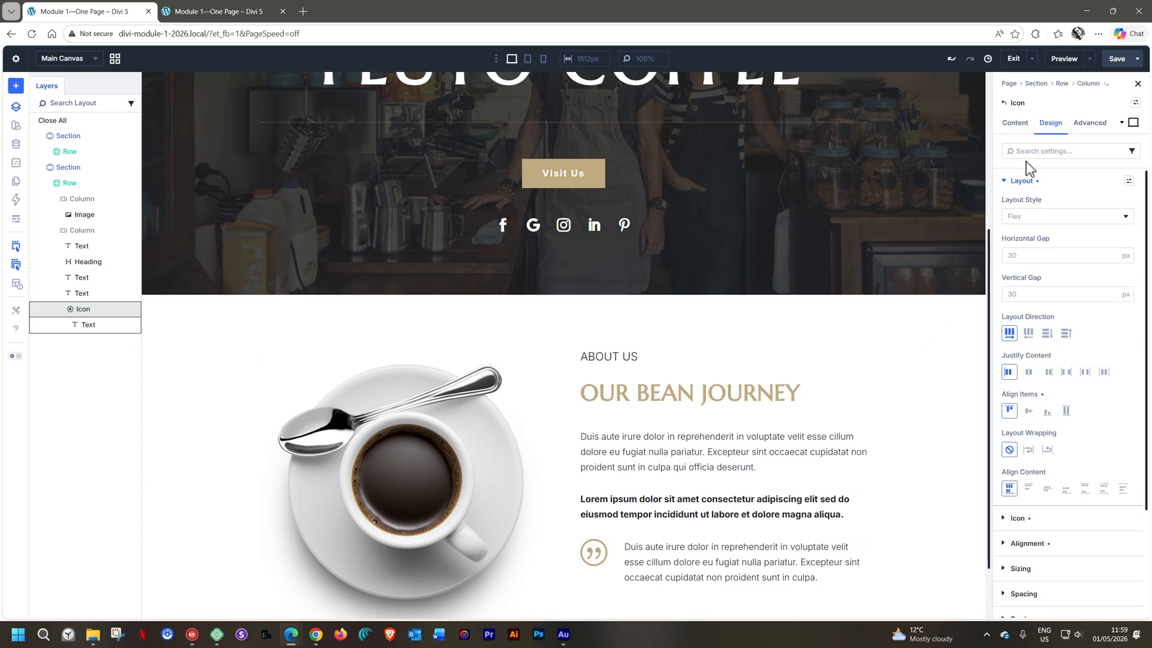
click(1021, 256)
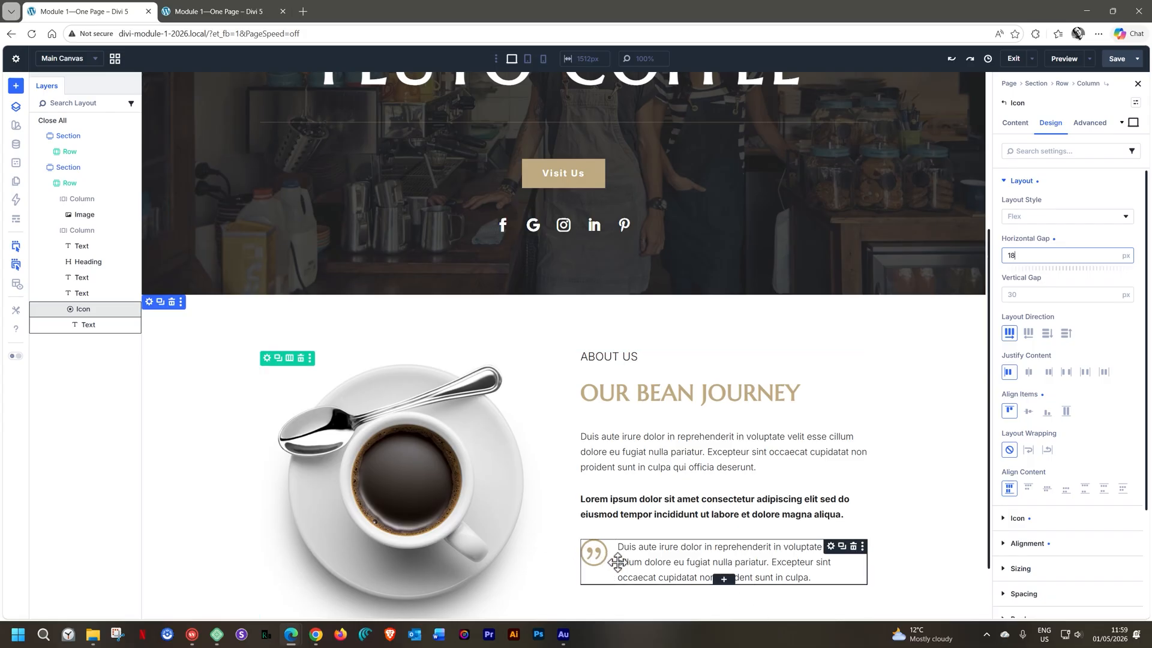
Check the quote element's tighter spacing in the tablet and phone views, and return to the desktop view
click(528, 58)
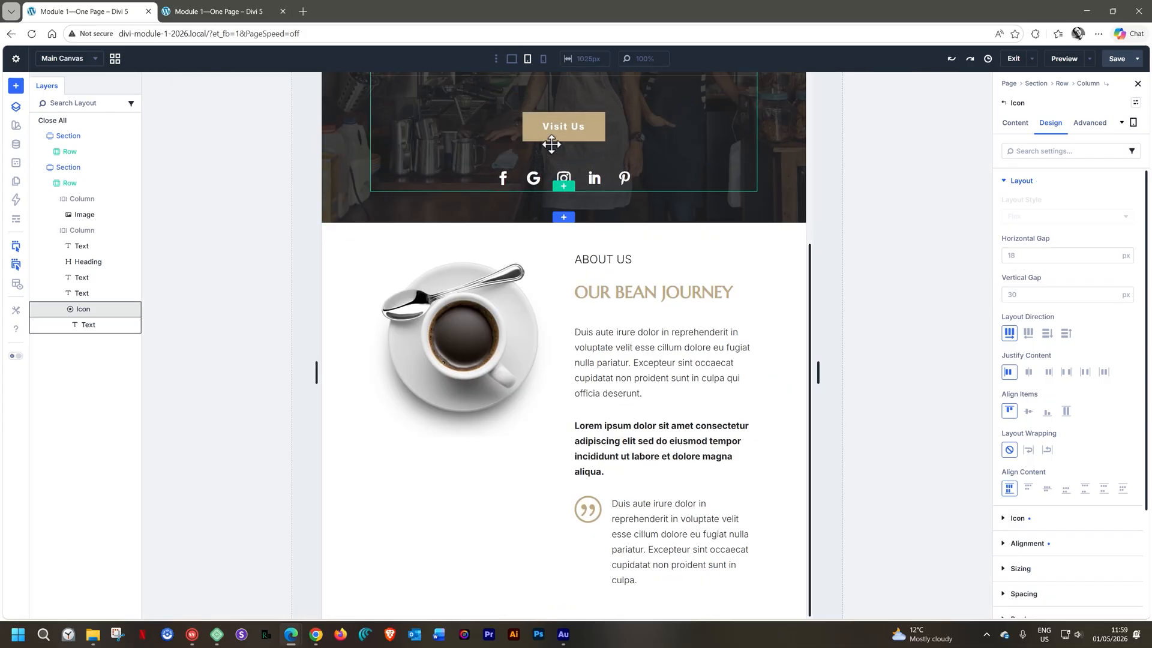
click(543, 58)
scroll(540, 390, down, 3)
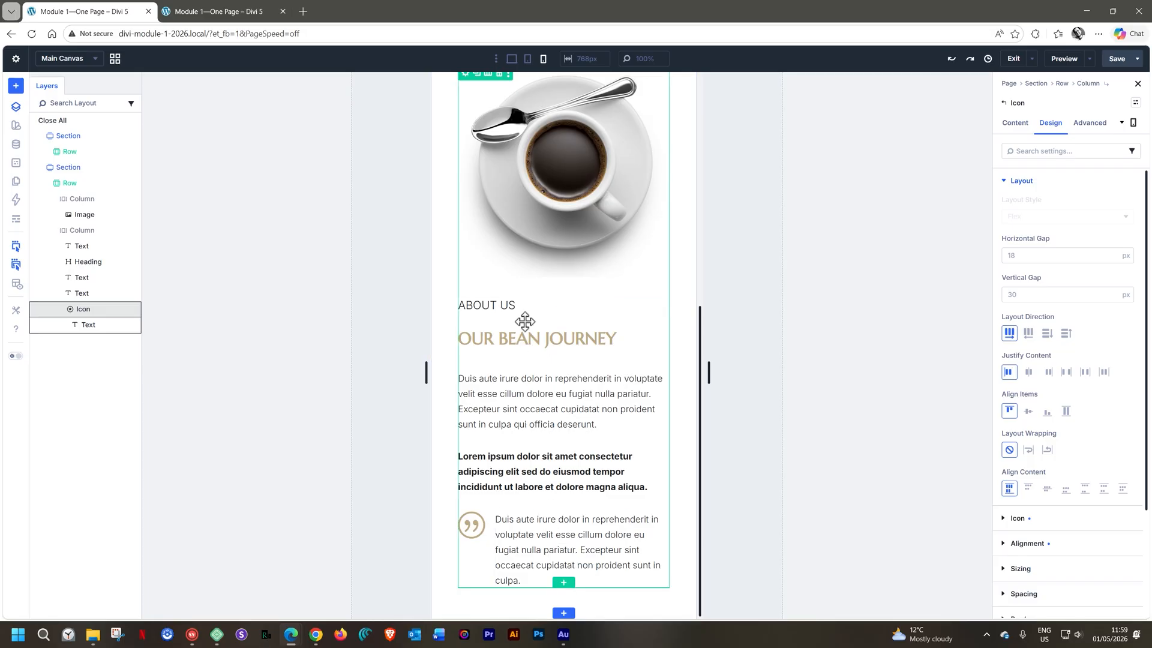
click(515, 67)
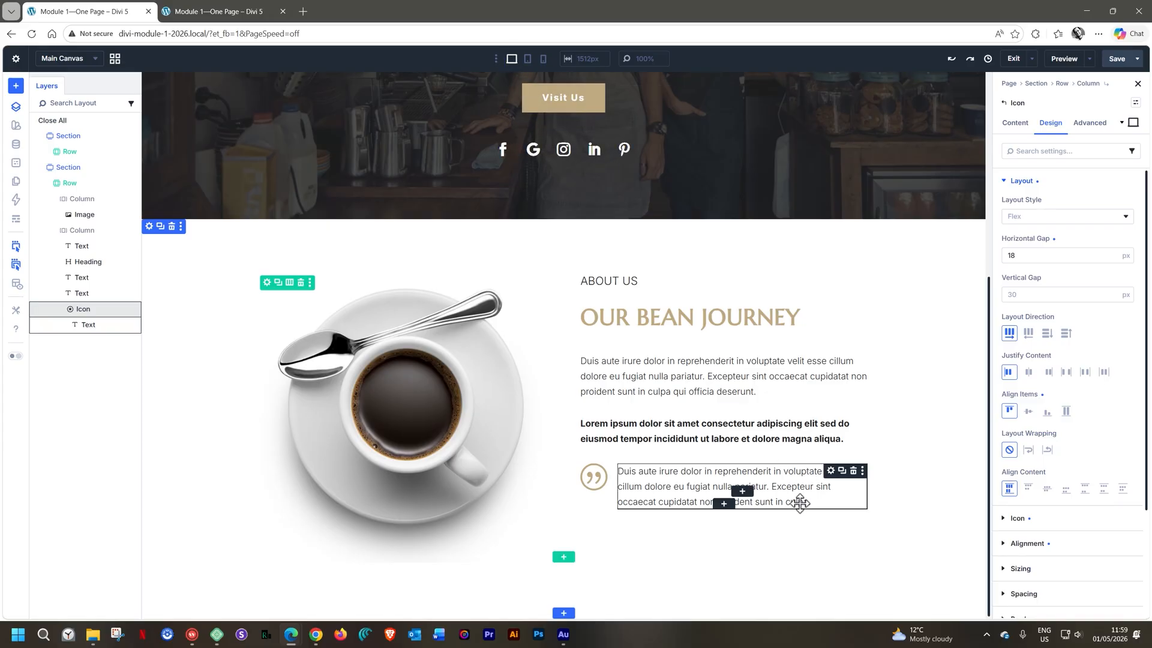
Duplicate the quotation Icon module with its nested text to add a second quote below the first
click(843, 471)
click(930, 469)
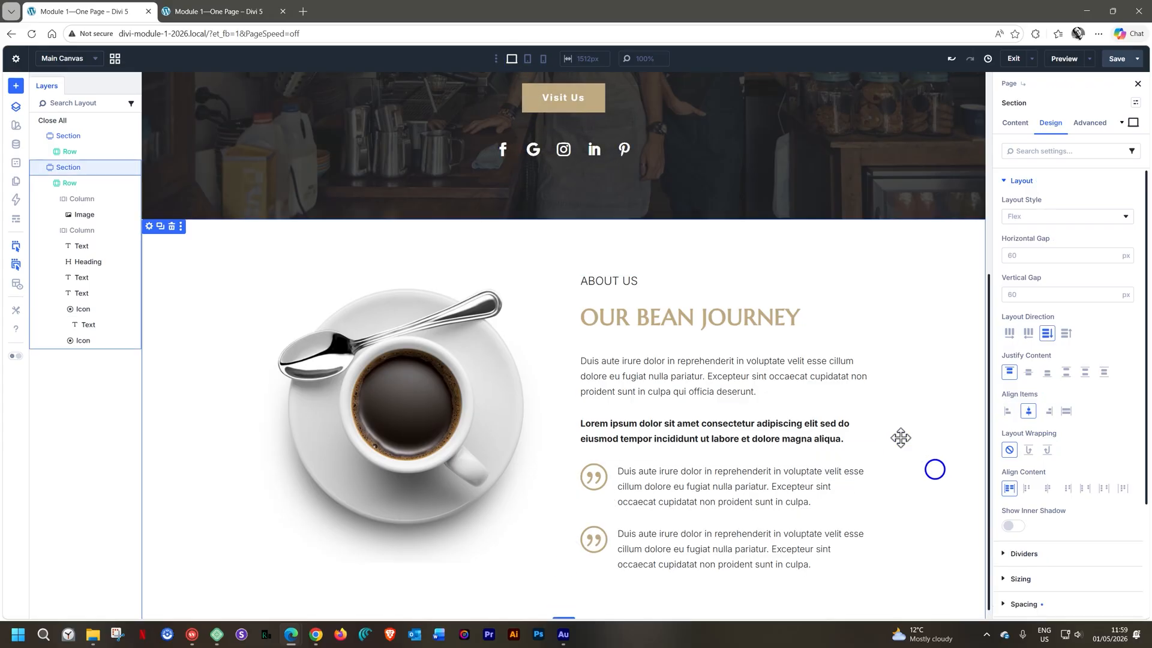
Examine how both stacked quotes lay out in the tablet and phone views, and return to the desktop view
click(527, 60)
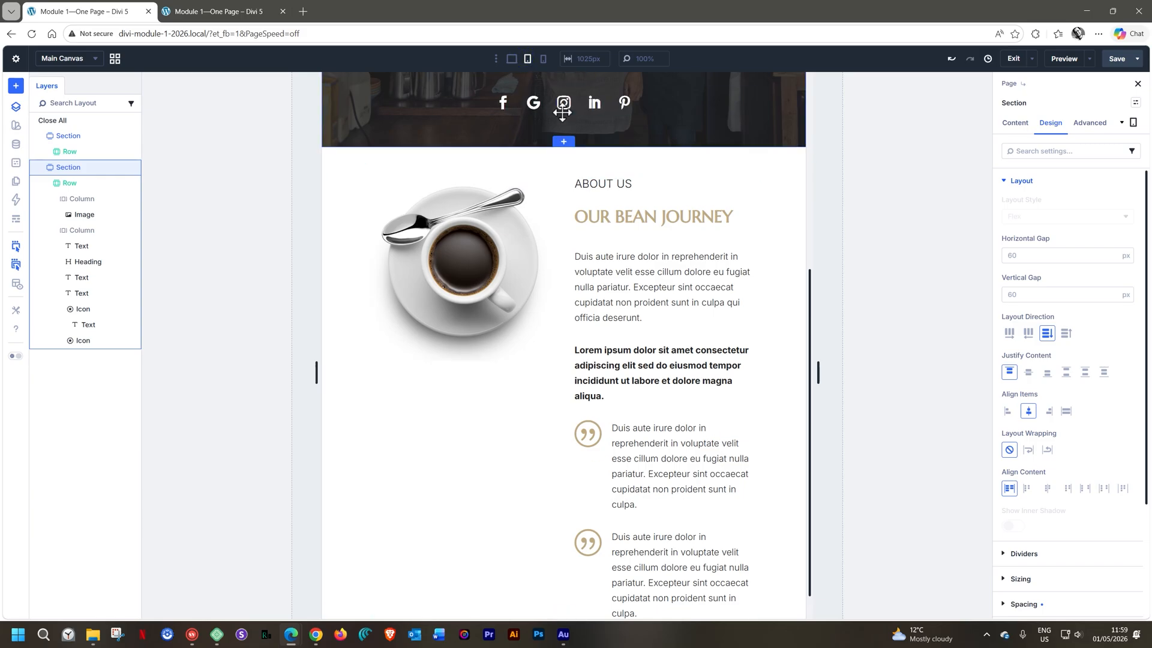
click(543, 58)
scroll(533, 344, down, 3)
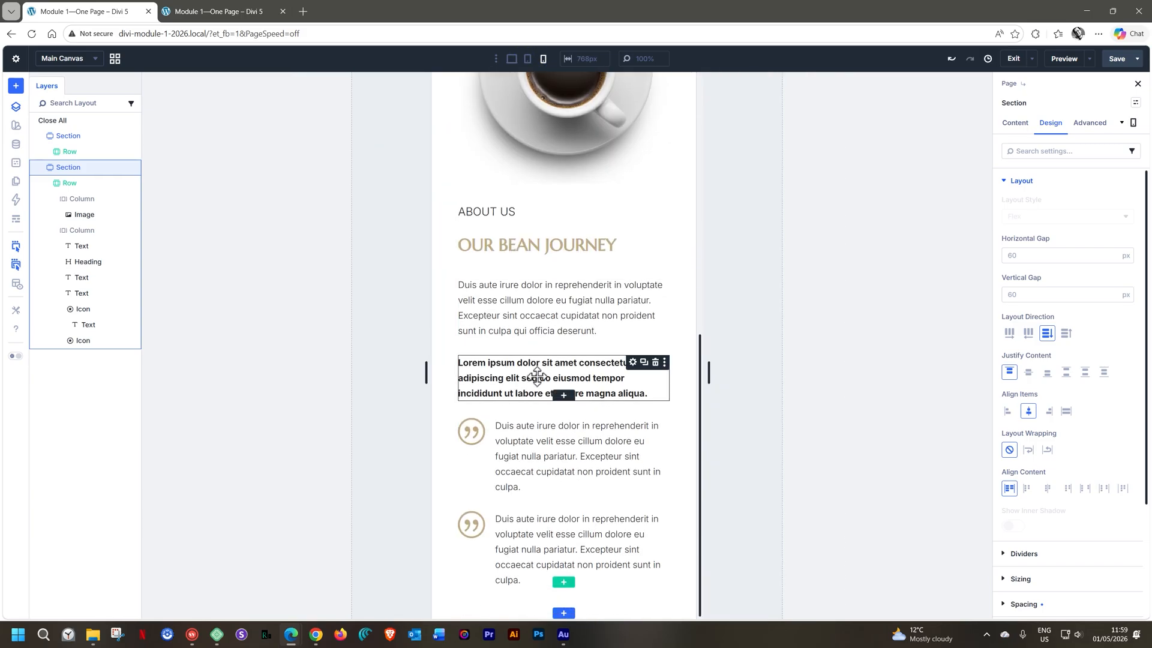
scroll(538, 376, up, 8)
scroll(537, 377, down, 5)
scroll(537, 377, down, 1)
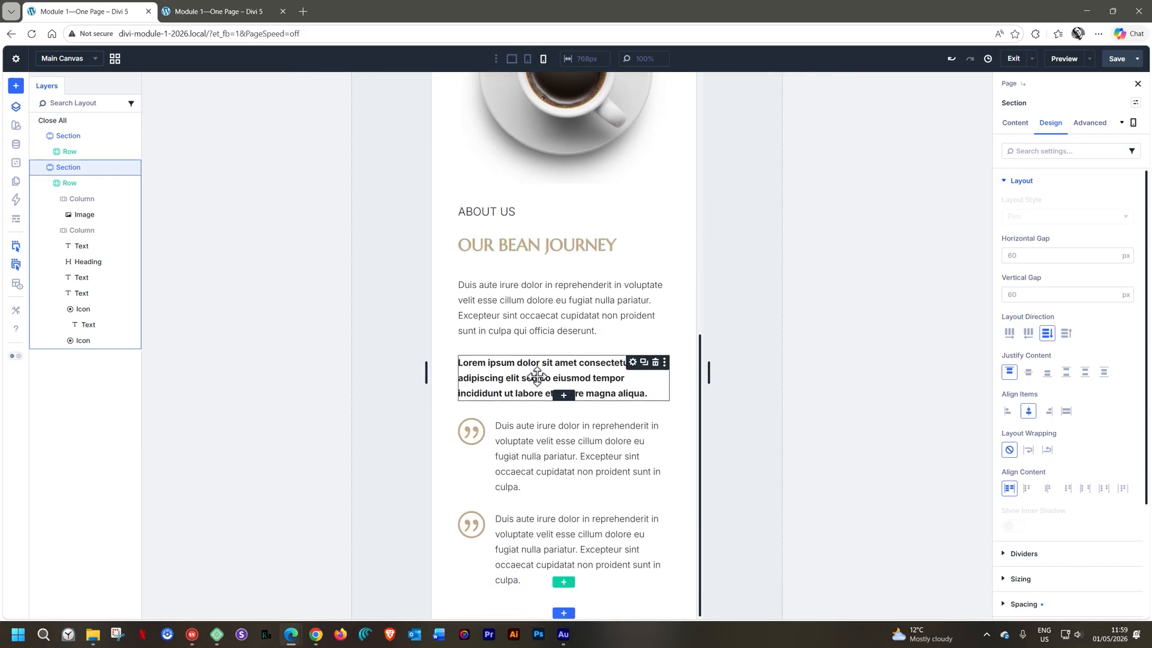
click(512, 58)
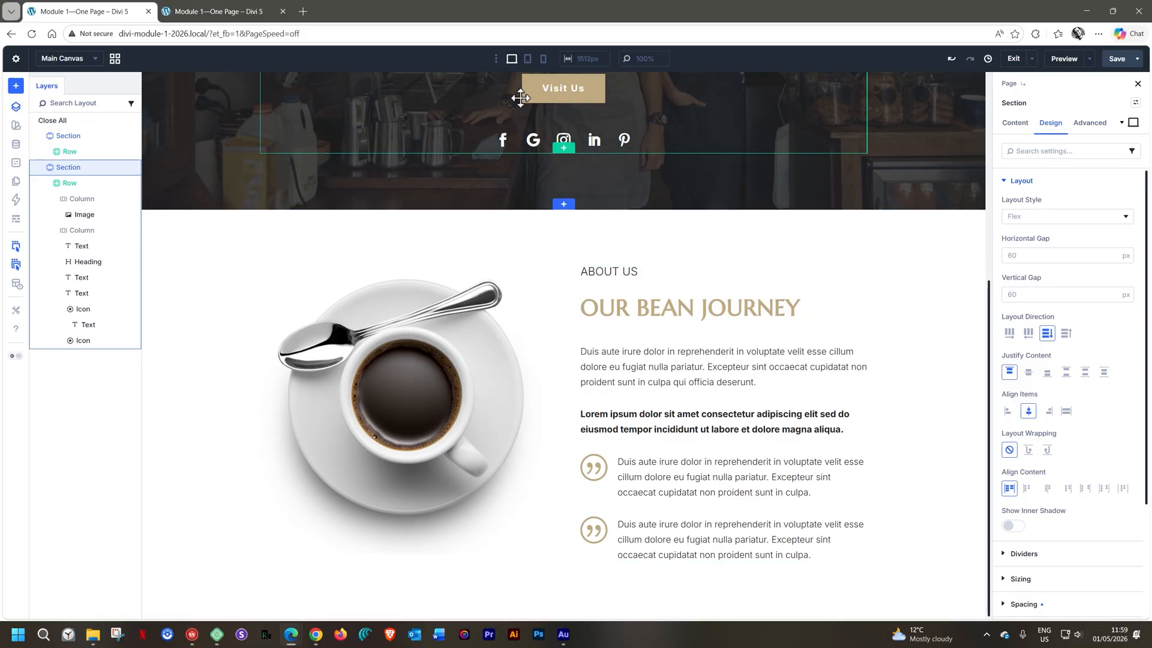
Set the Column Class of the About Us row's image column to 1/3 for the tablet view
click(528, 60)
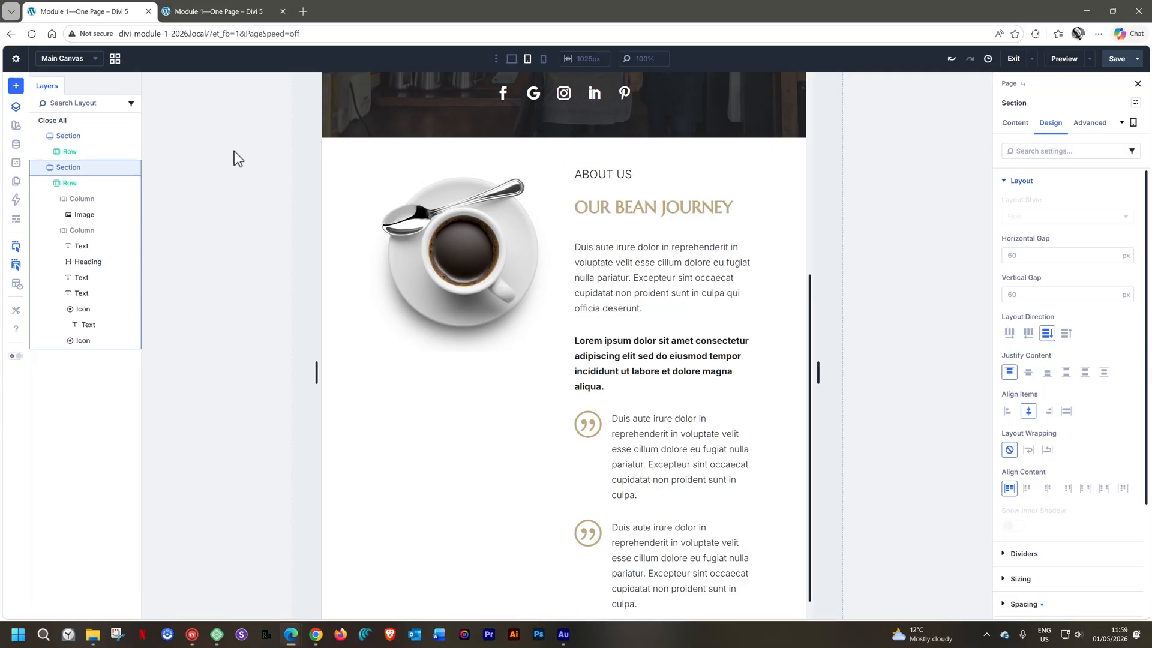
click(83, 182)
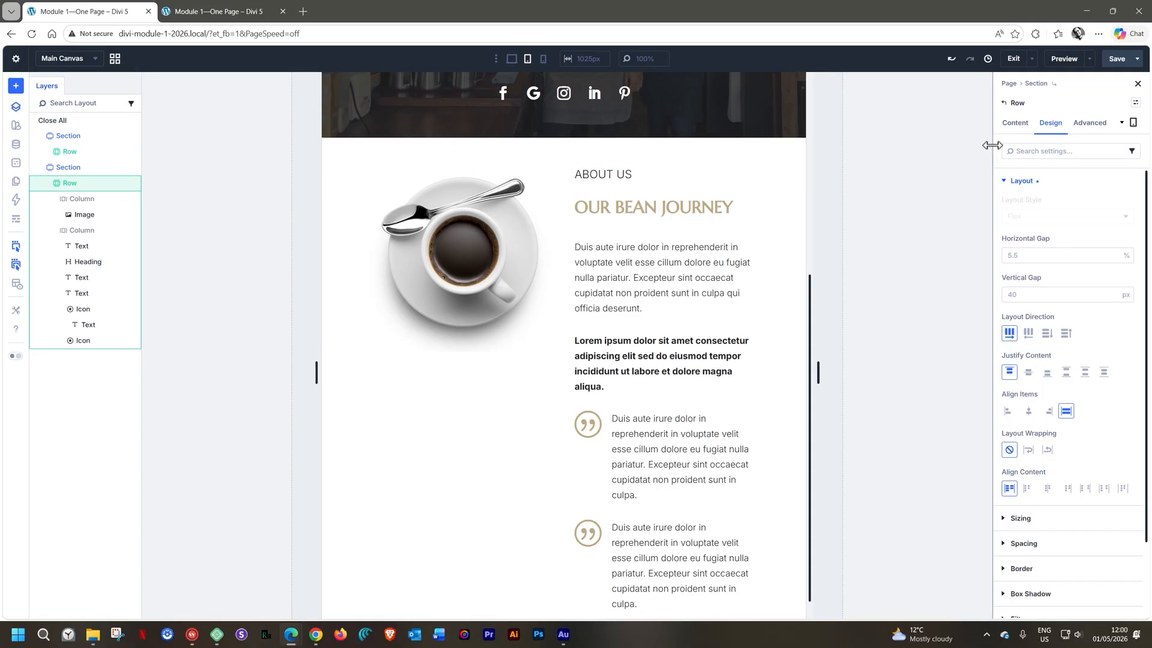
click(1028, 124)
click(1014, 180)
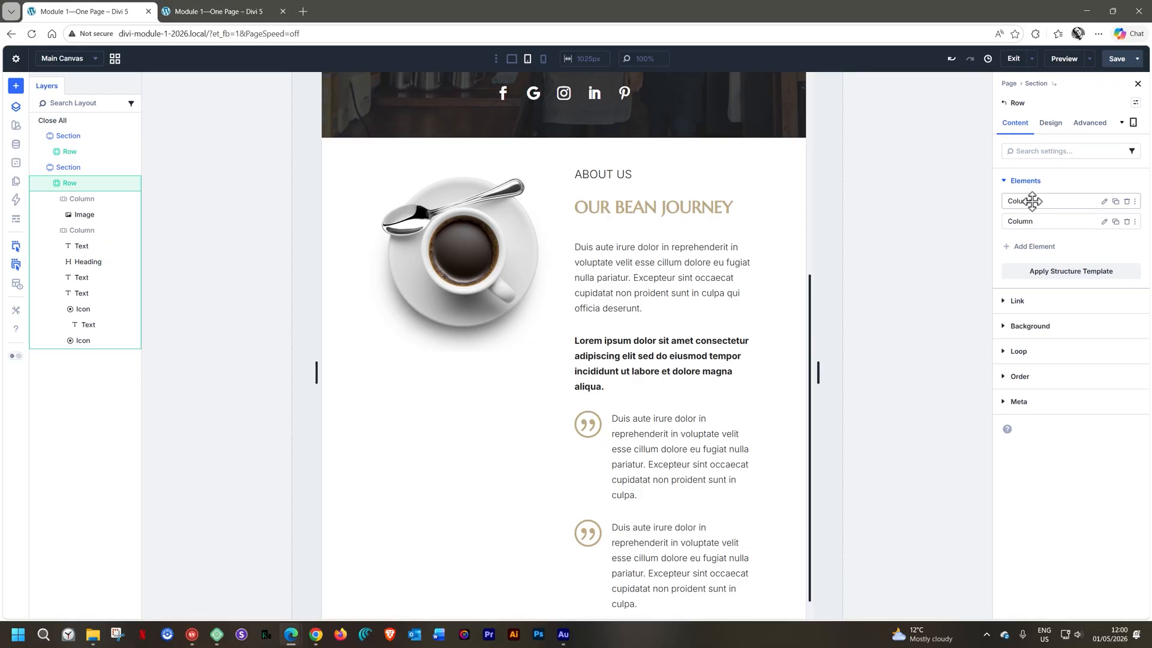
click(1055, 123)
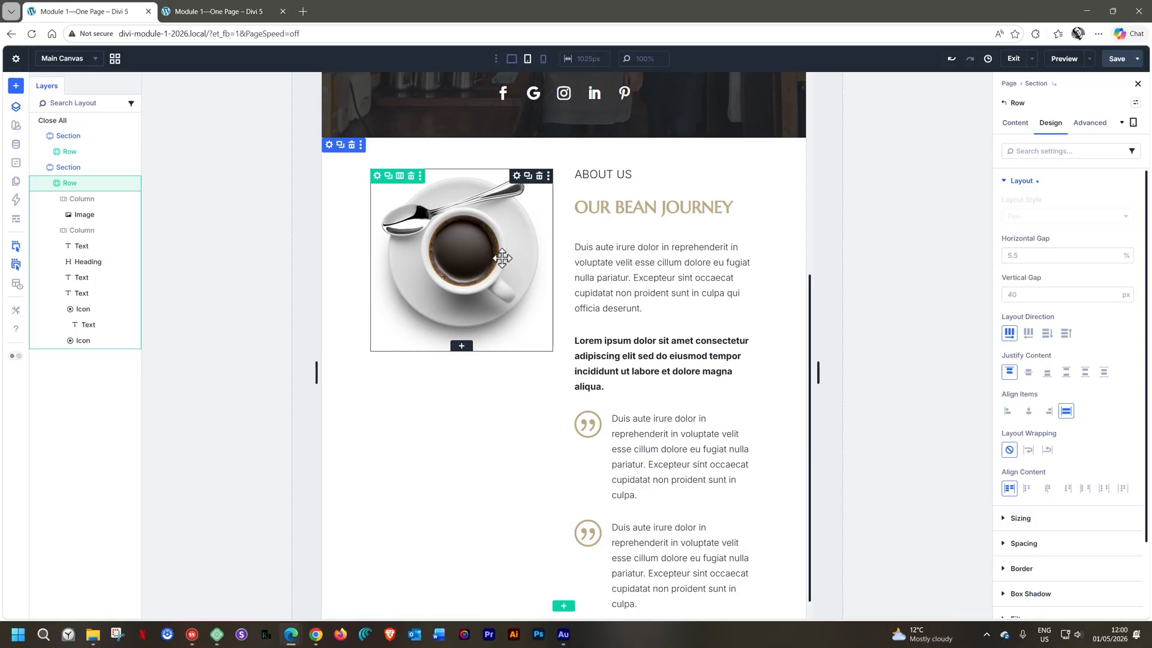
click(84, 198)
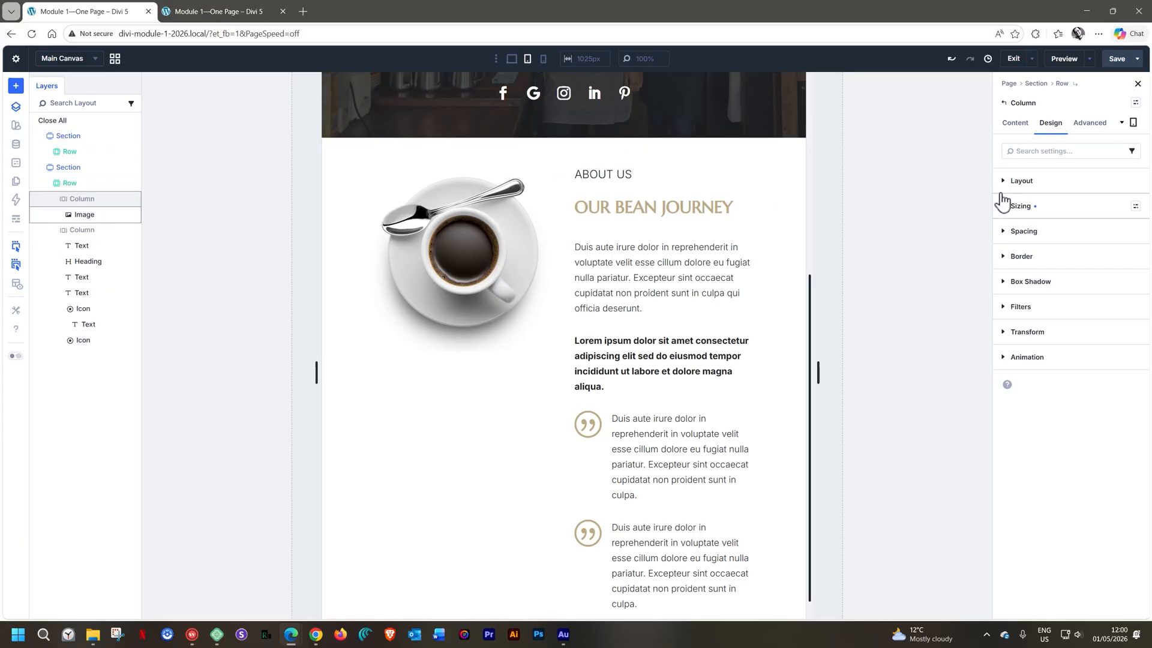
click(1002, 207)
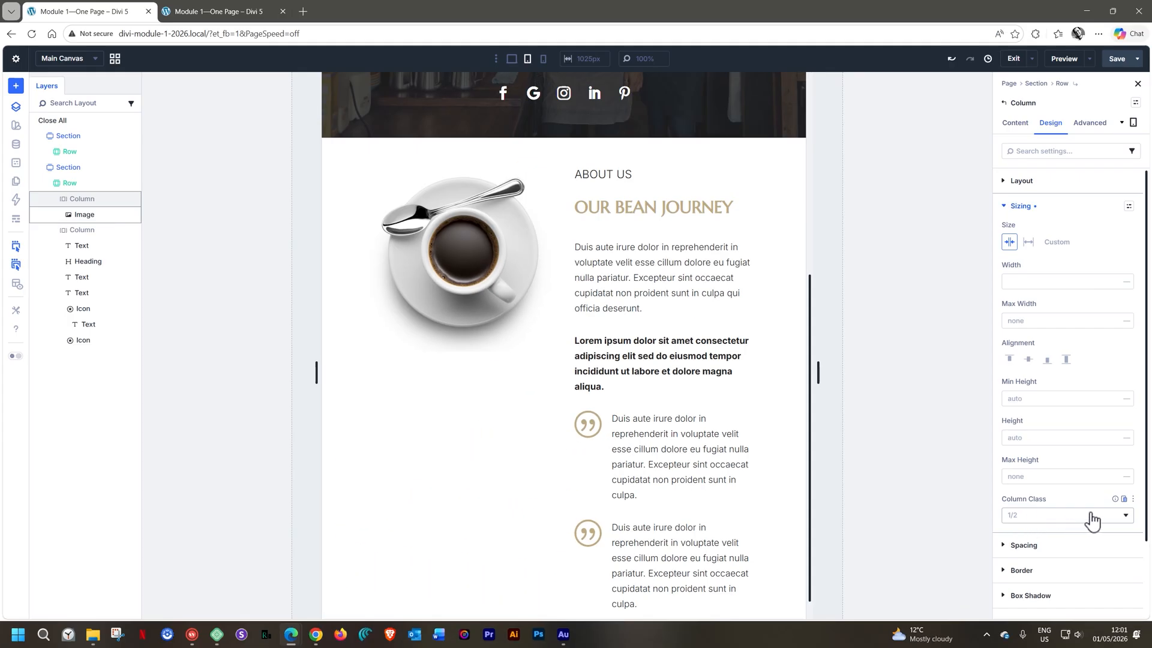
click(1092, 516)
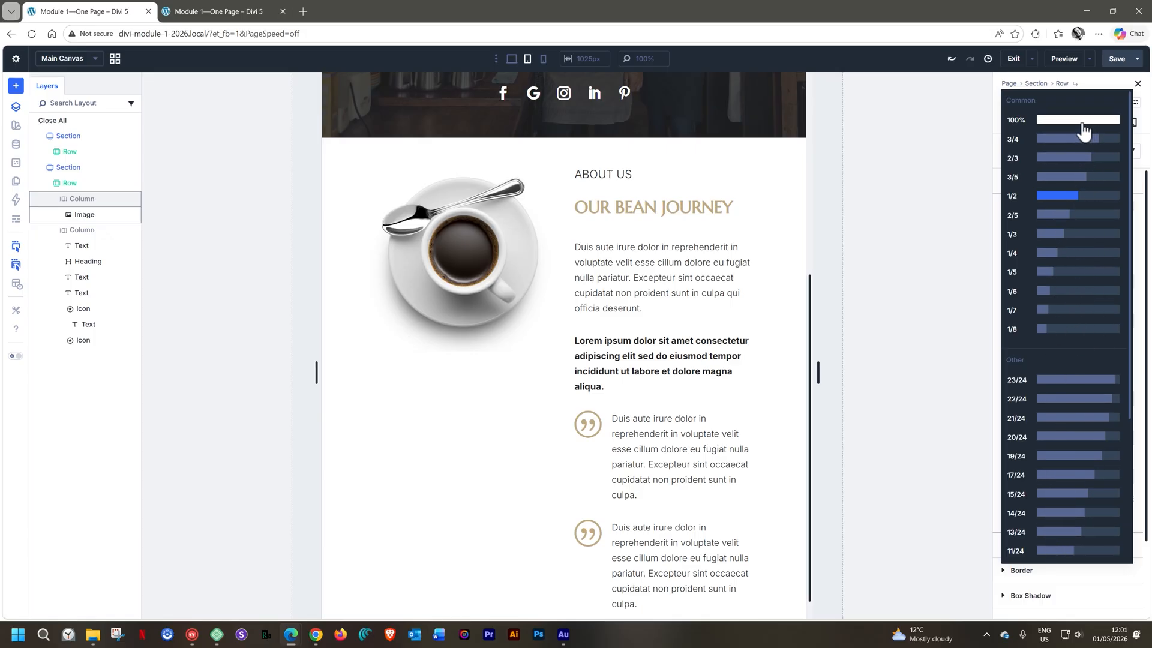
click(1049, 235)
mouse_move(434, 226)
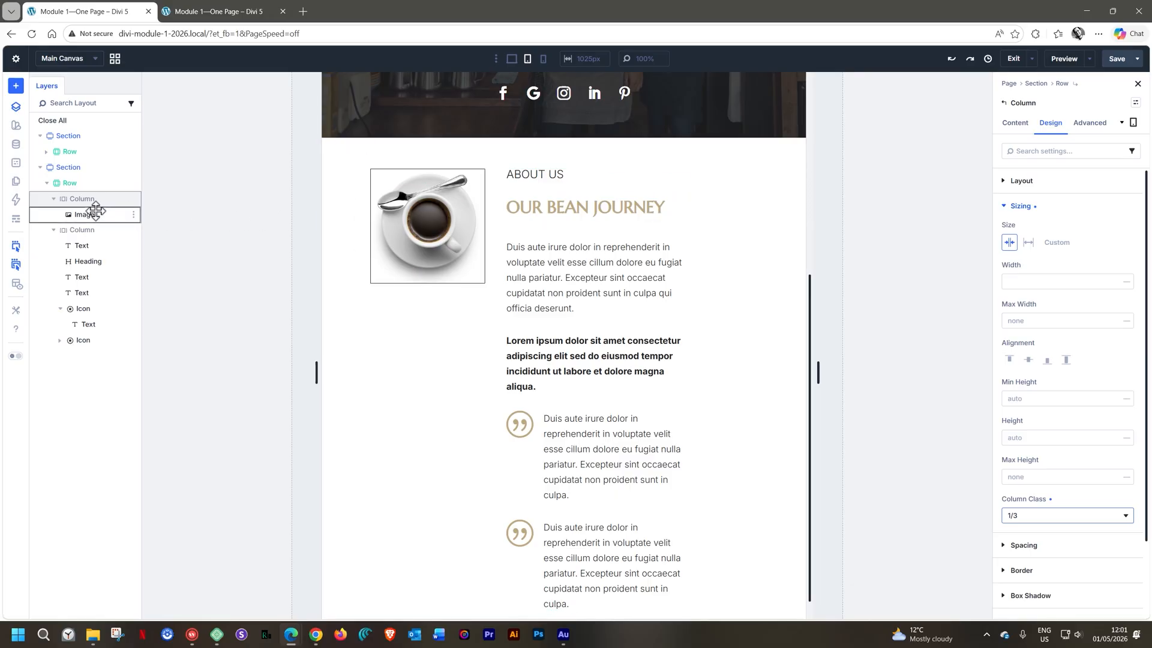
Set the Column Class of the About Us text column to 2/3 for the tablet view
click(85, 230)
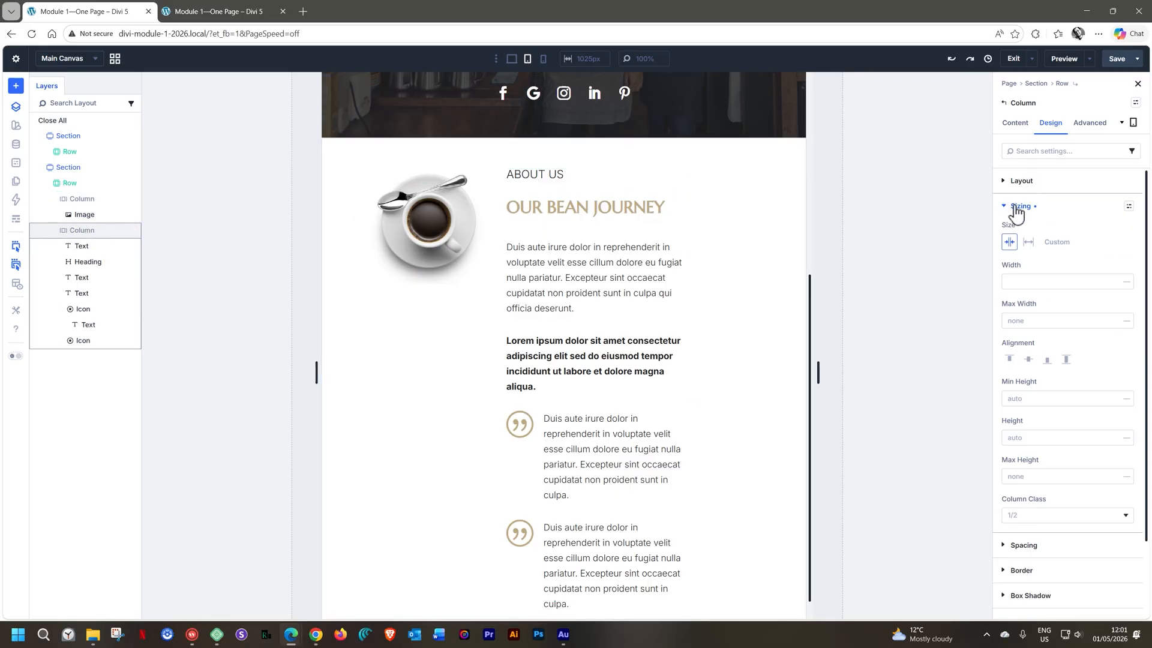
click(1063, 517)
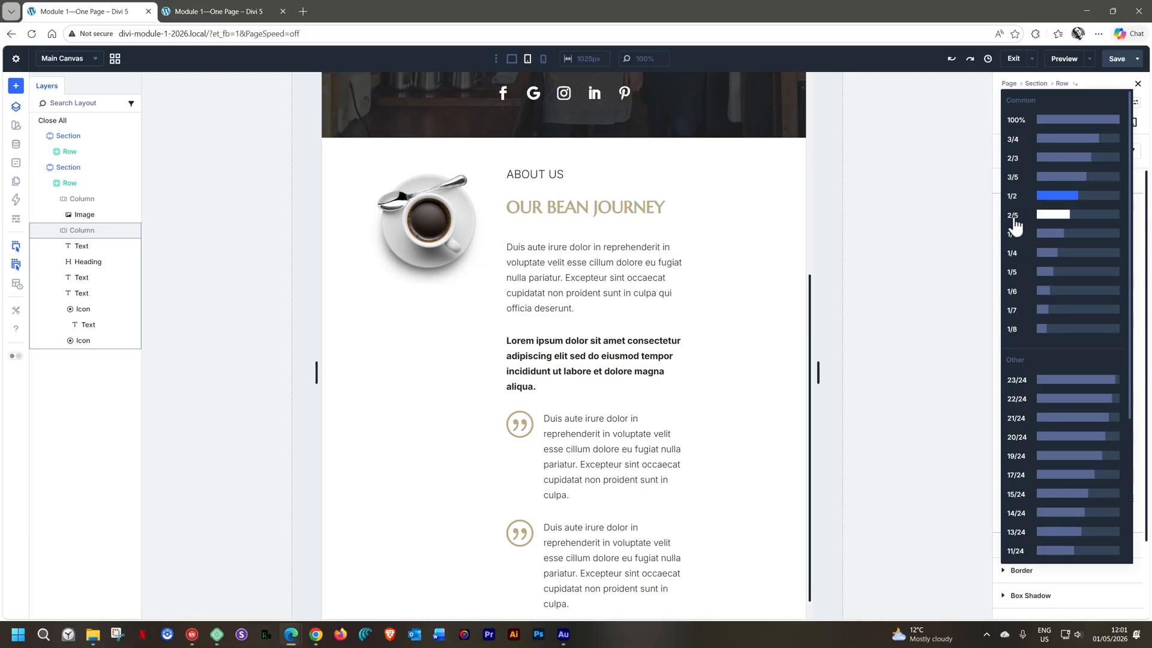
click(1018, 159)
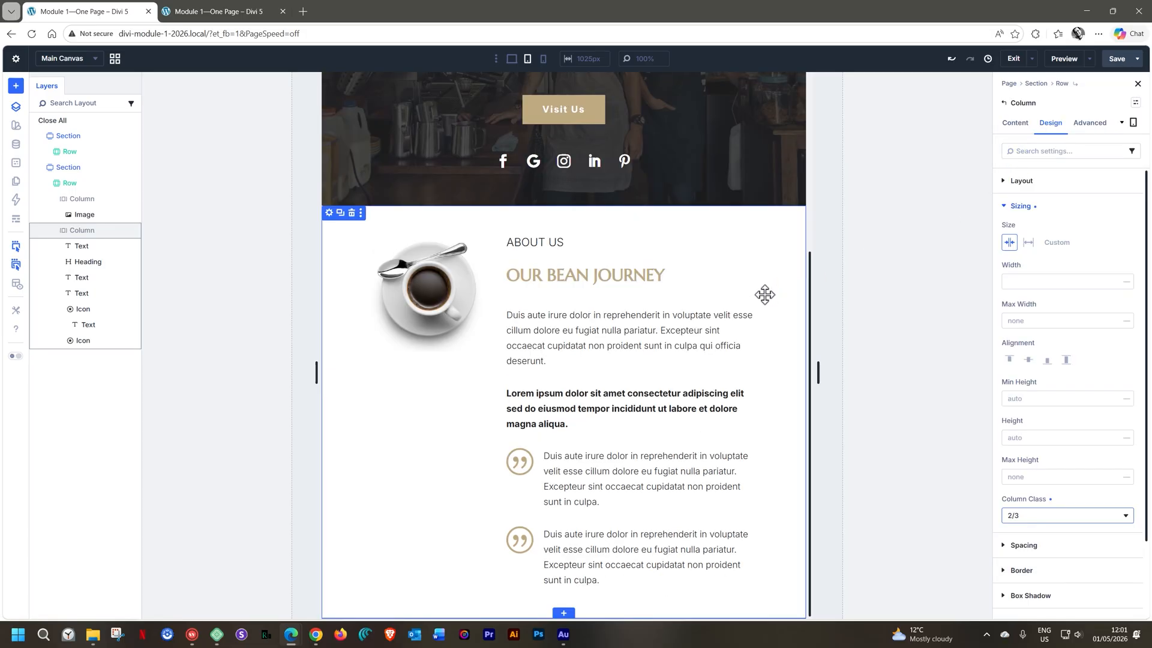
Examine the About Us section's stacked columns in the phone view, and return to the desktop view
click(545, 60)
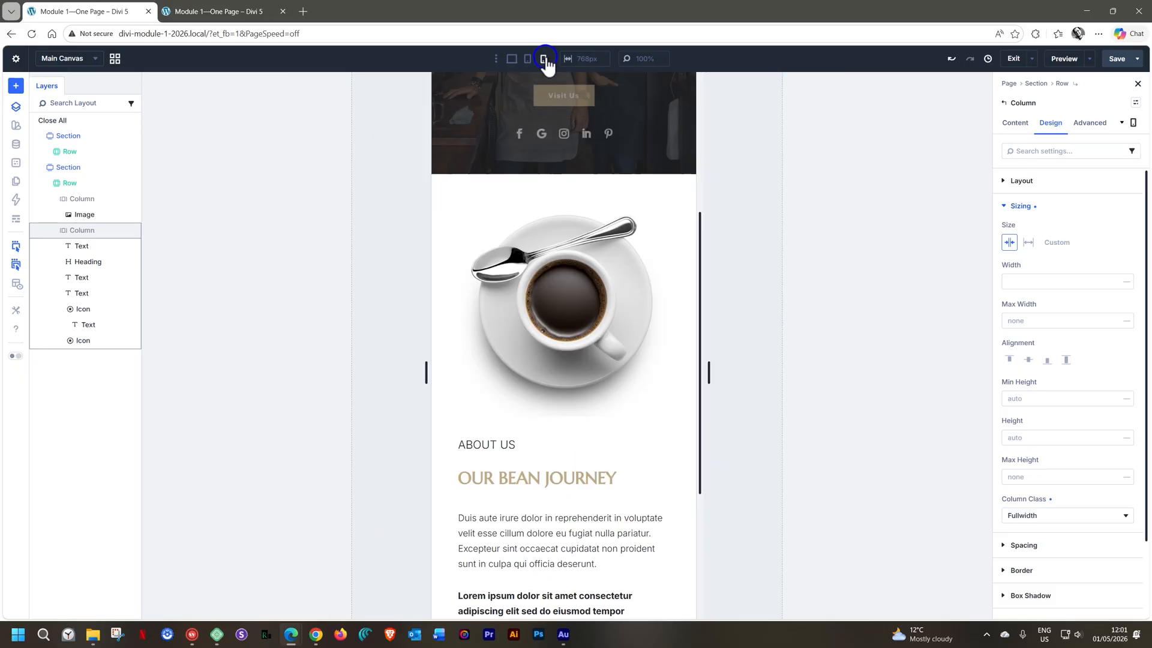
scroll(596, 336, down, 4)
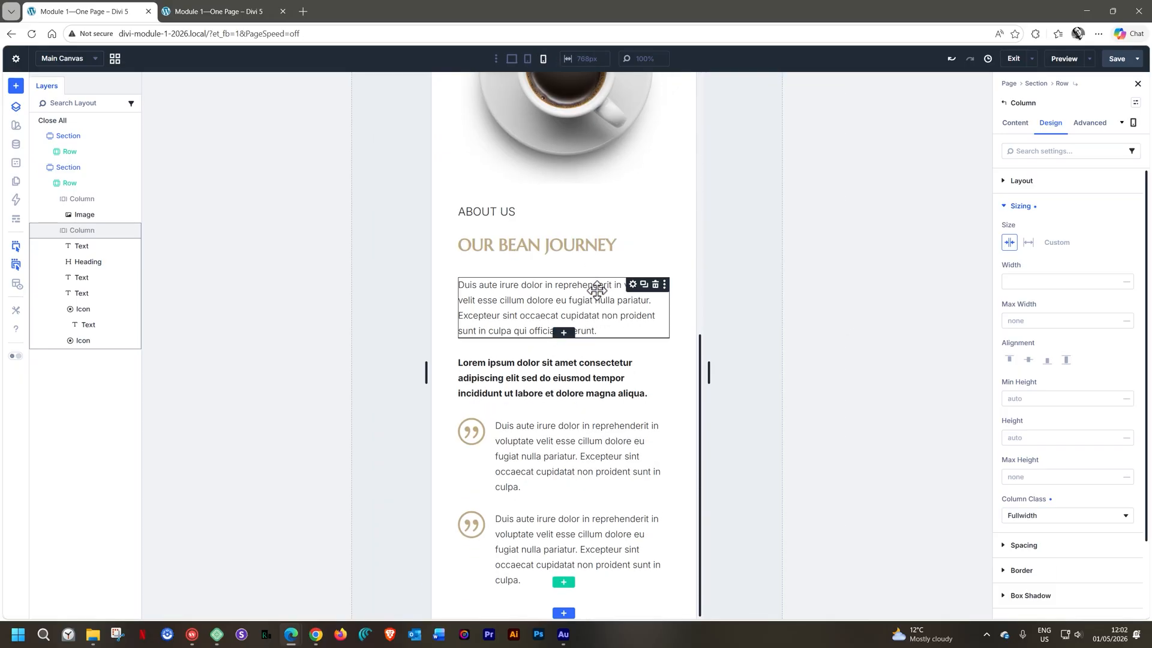
scroll(598, 297, up, 4)
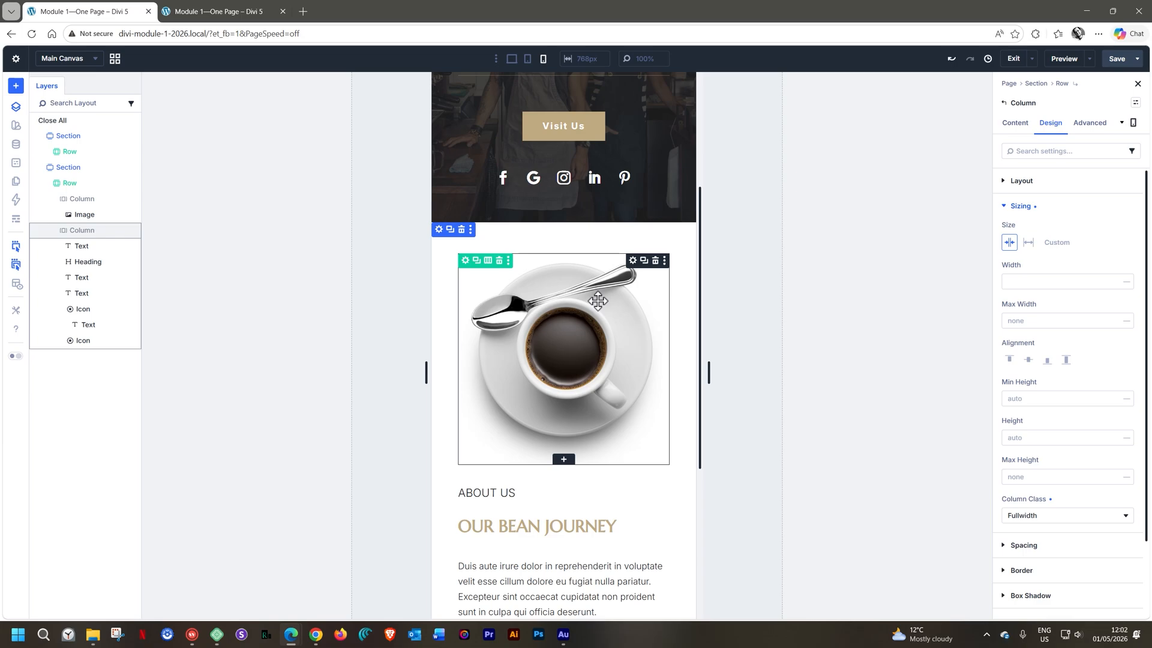
scroll(597, 301, up, 1)
scroll(598, 300, down, 2)
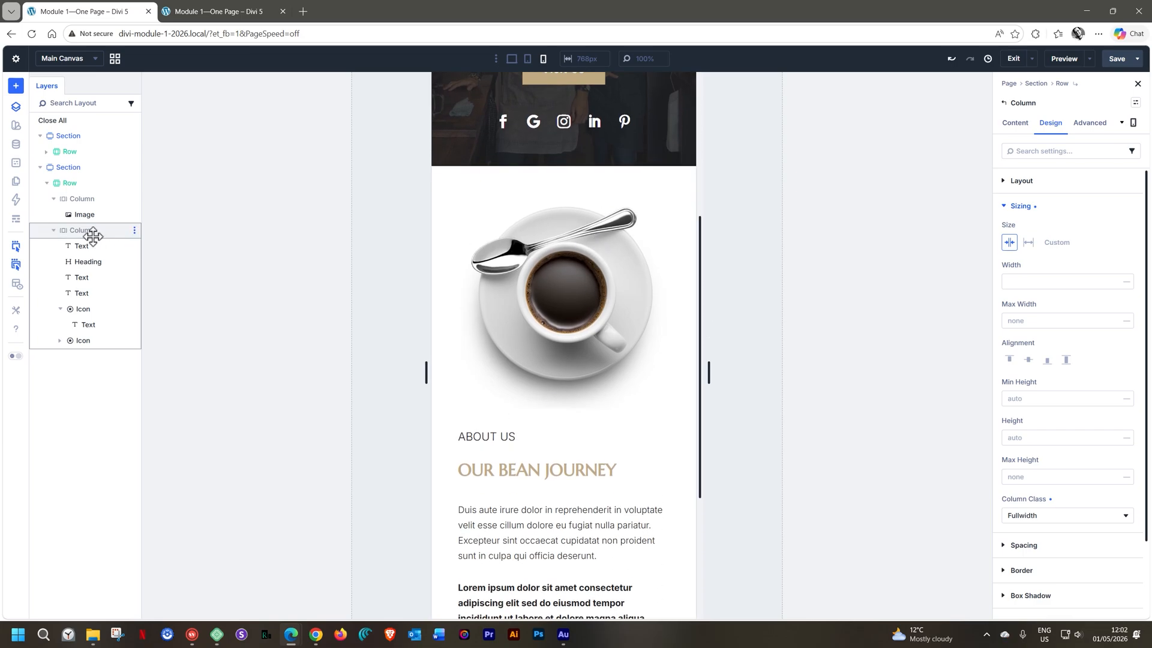
click(82, 199)
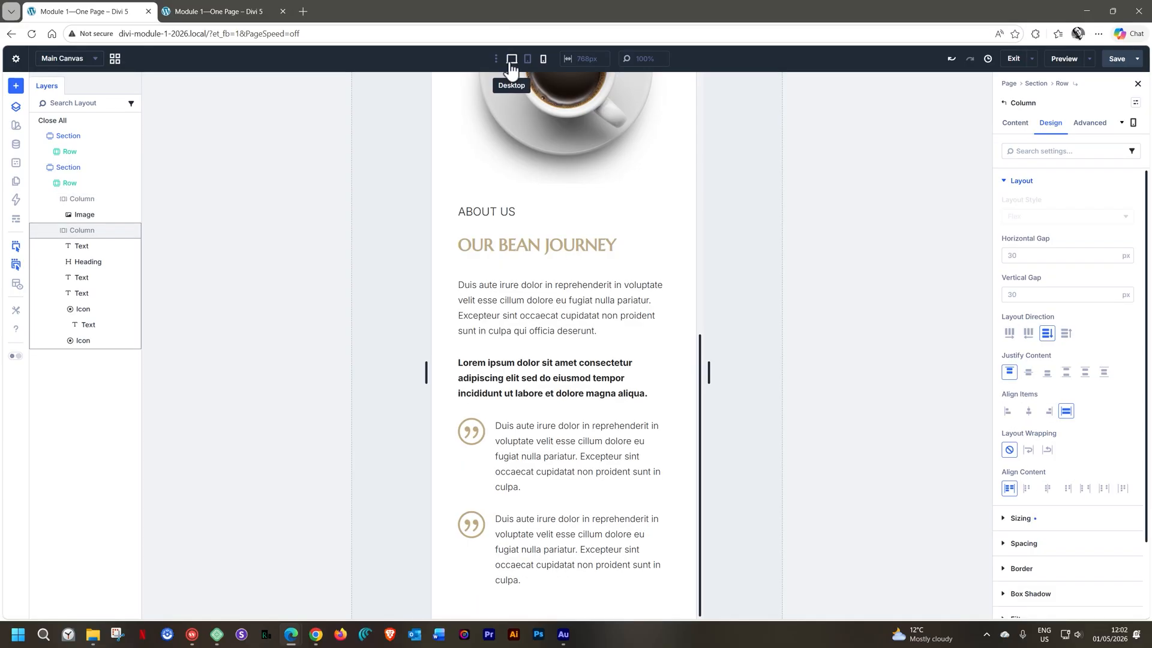
click(511, 60)
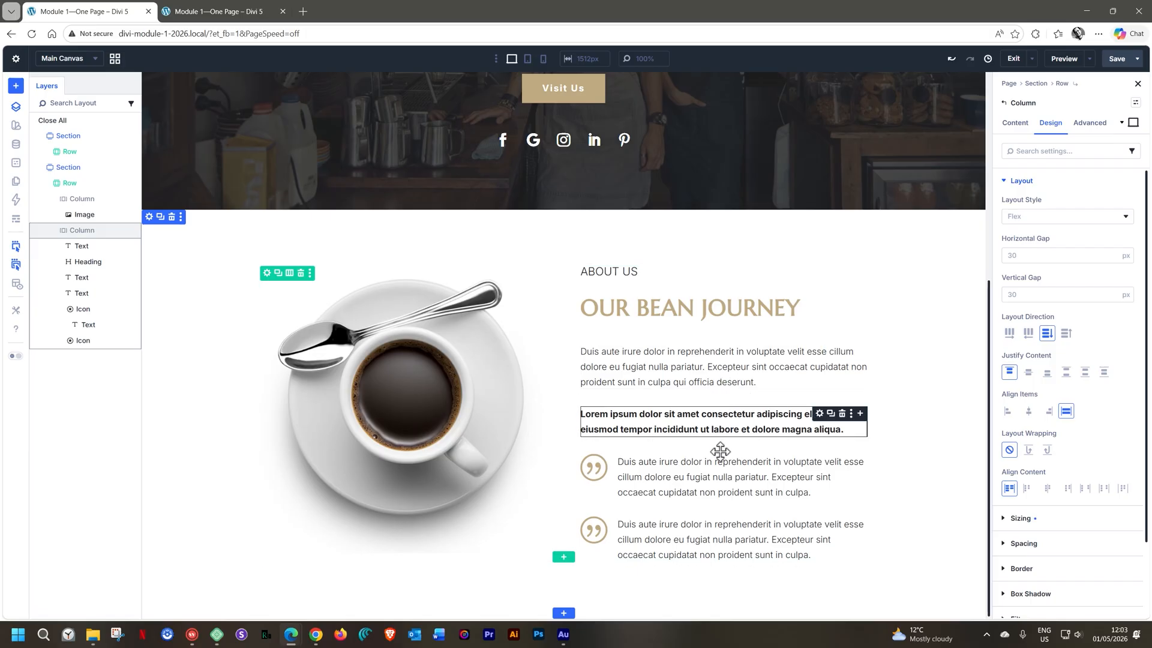
Select the first quotation Icon module and save the page
click(603, 468)
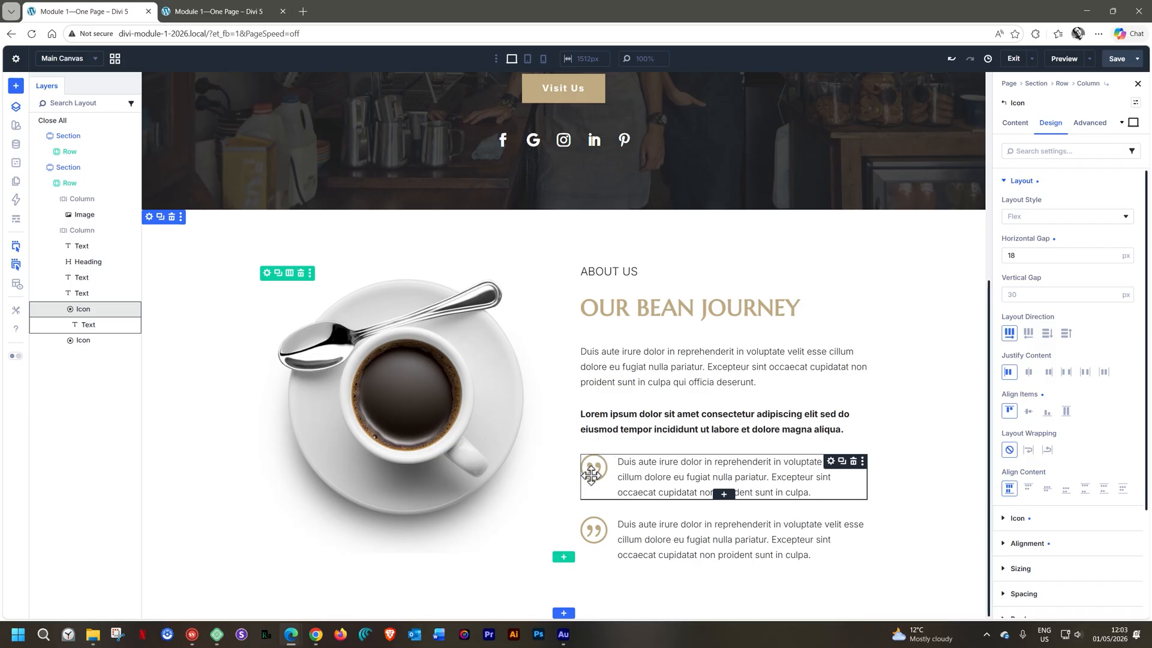
click(1118, 60)
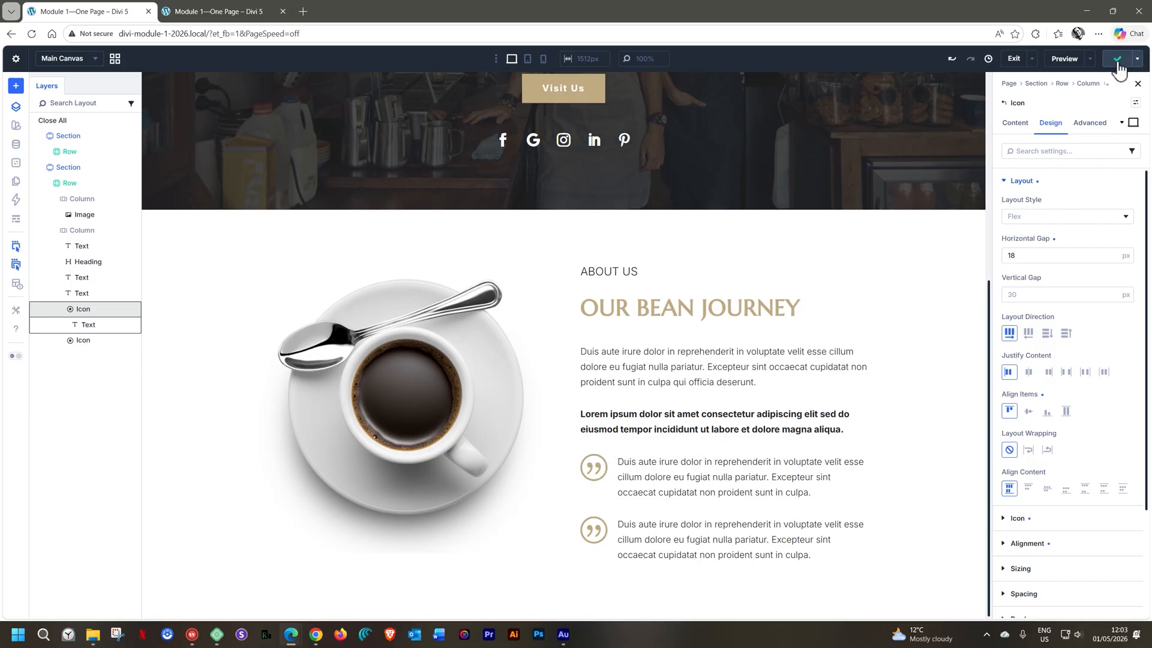